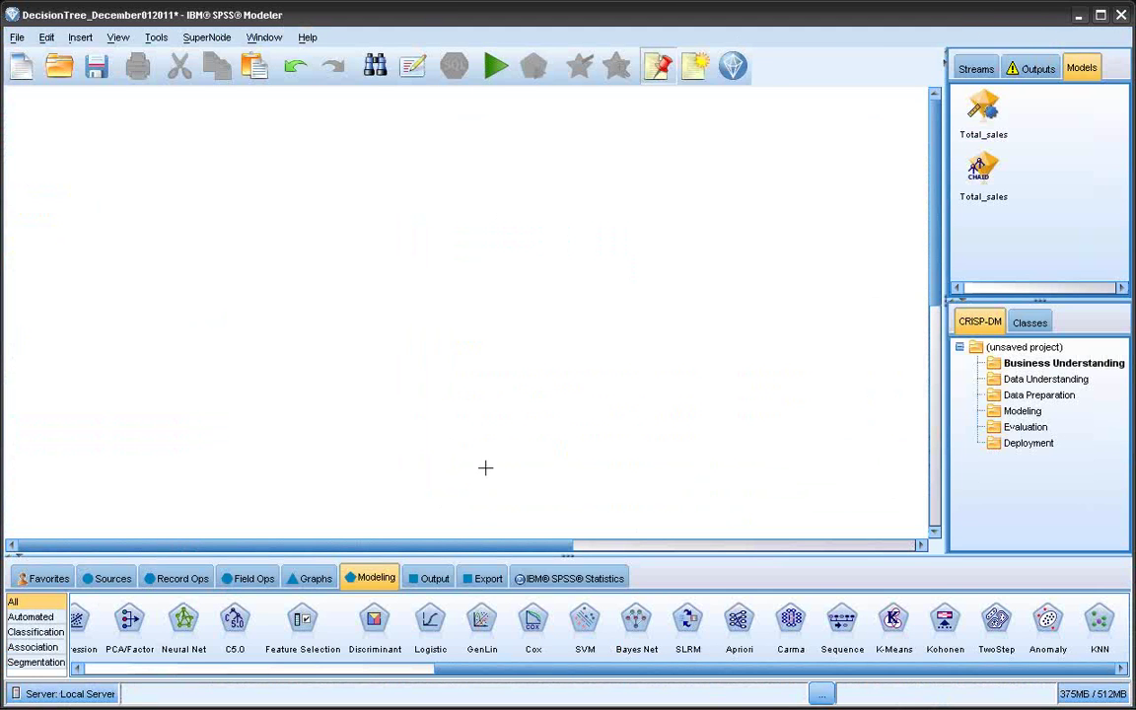
Place a Statistics File source node and set it to read SalesData.sav.
{"action": "left_click", "coordinate": [101, 579]}
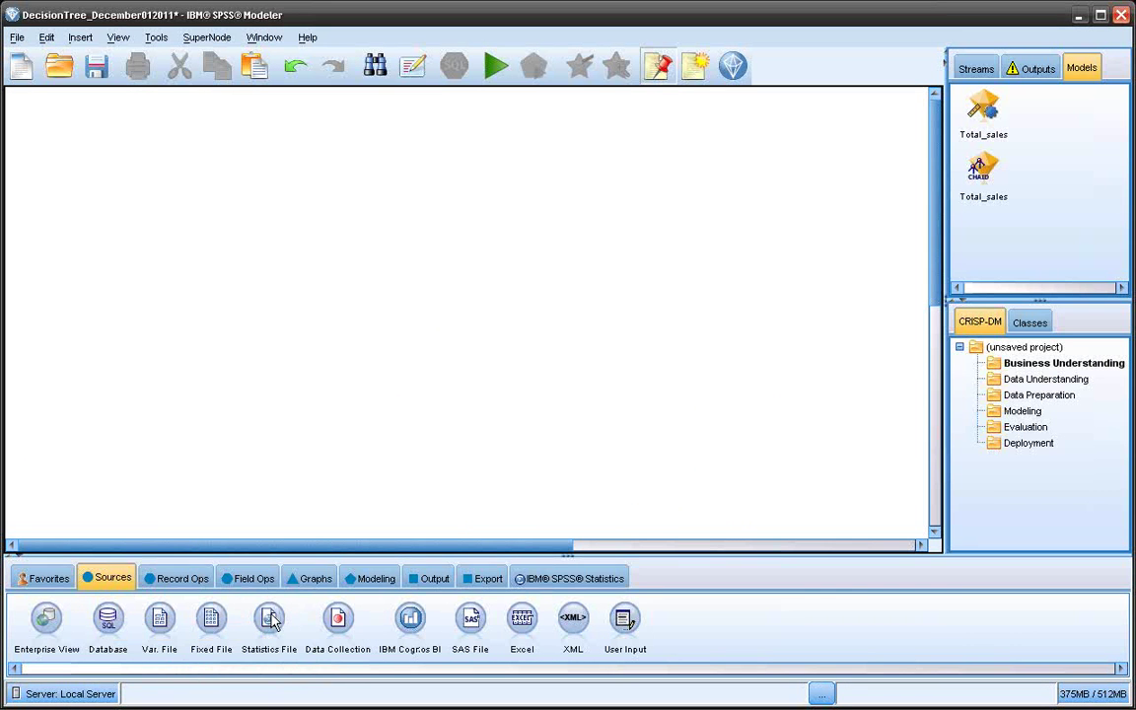
{"action": "left_click_drag", "start_coordinate": [269, 618], "coordinate": [118, 286]}
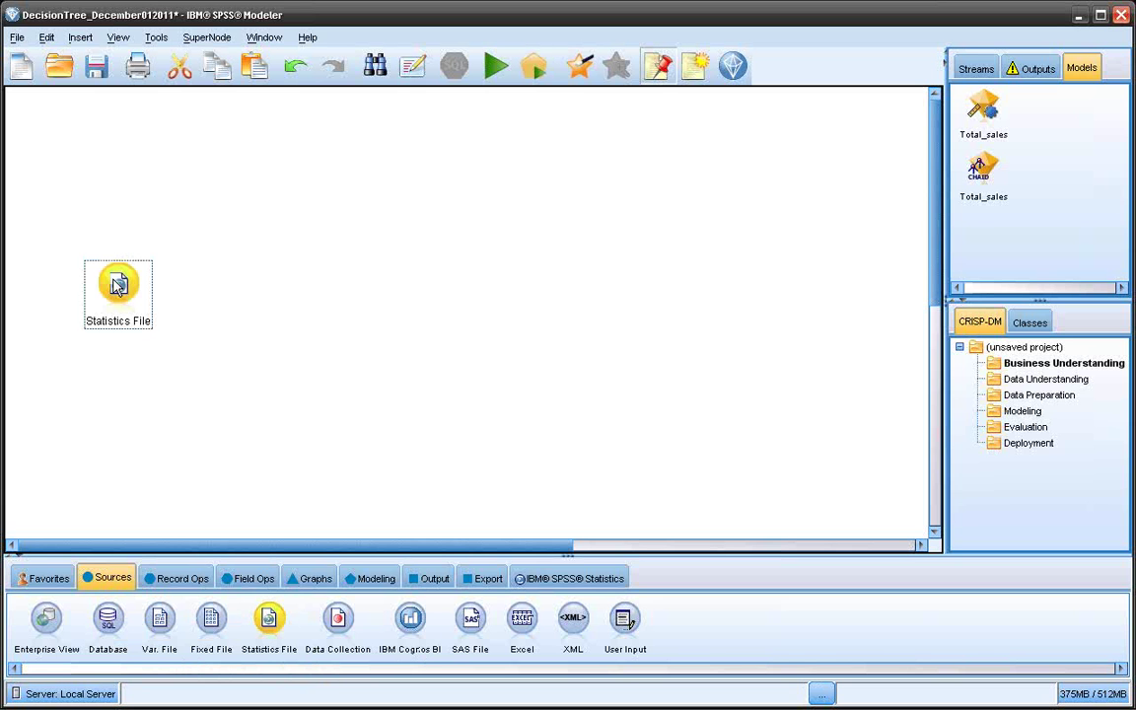
{"action": "double_click", "coordinate": [120, 284]}
{"action": "left_click_drag", "start_coordinate": [203, 271], "coordinate": [324, 223]}
{"action": "left_click", "coordinate": [634, 339]}
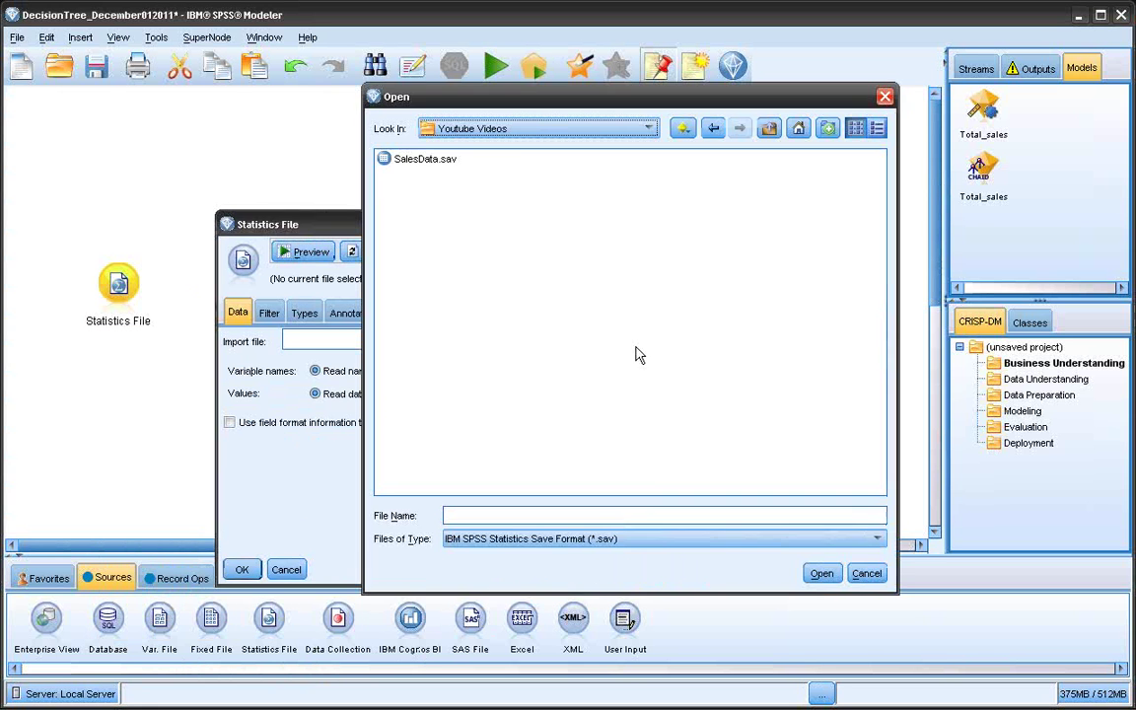
{"action": "left_click", "coordinate": [424, 159]}
{"action": "left_click_drag", "start_coordinate": [512, 97], "coordinate": [355, 85]}
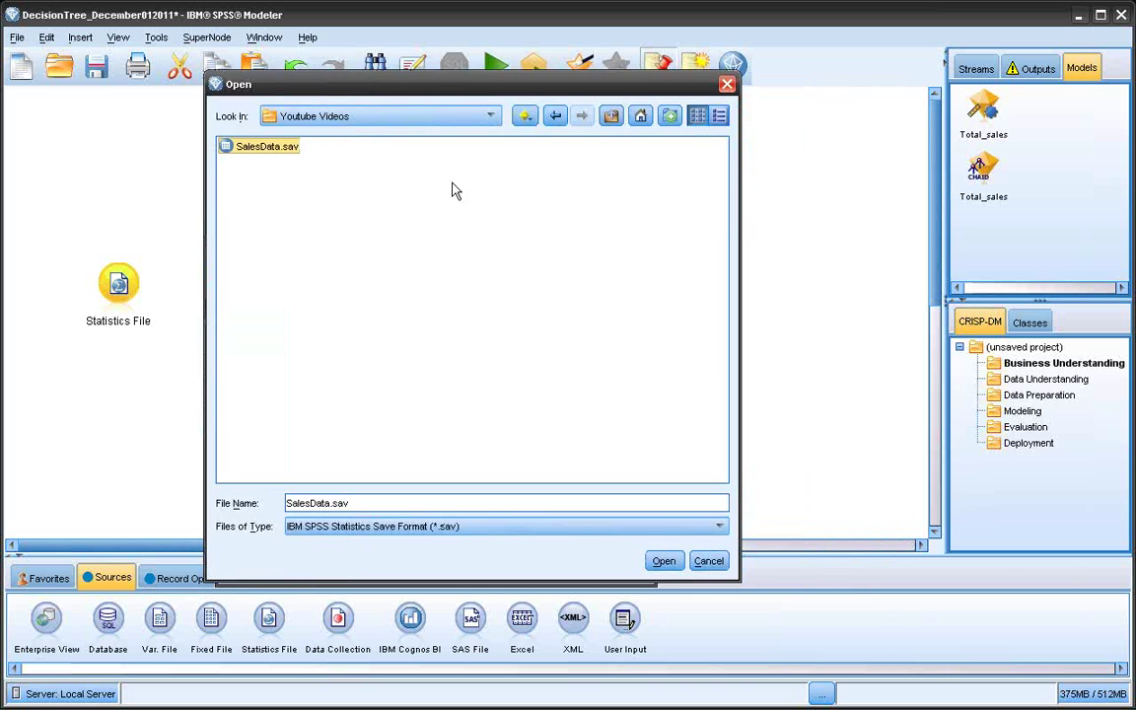
{"action": "left_click", "coordinate": [666, 561]}
{"action": "left_click", "coordinate": [242, 568]}
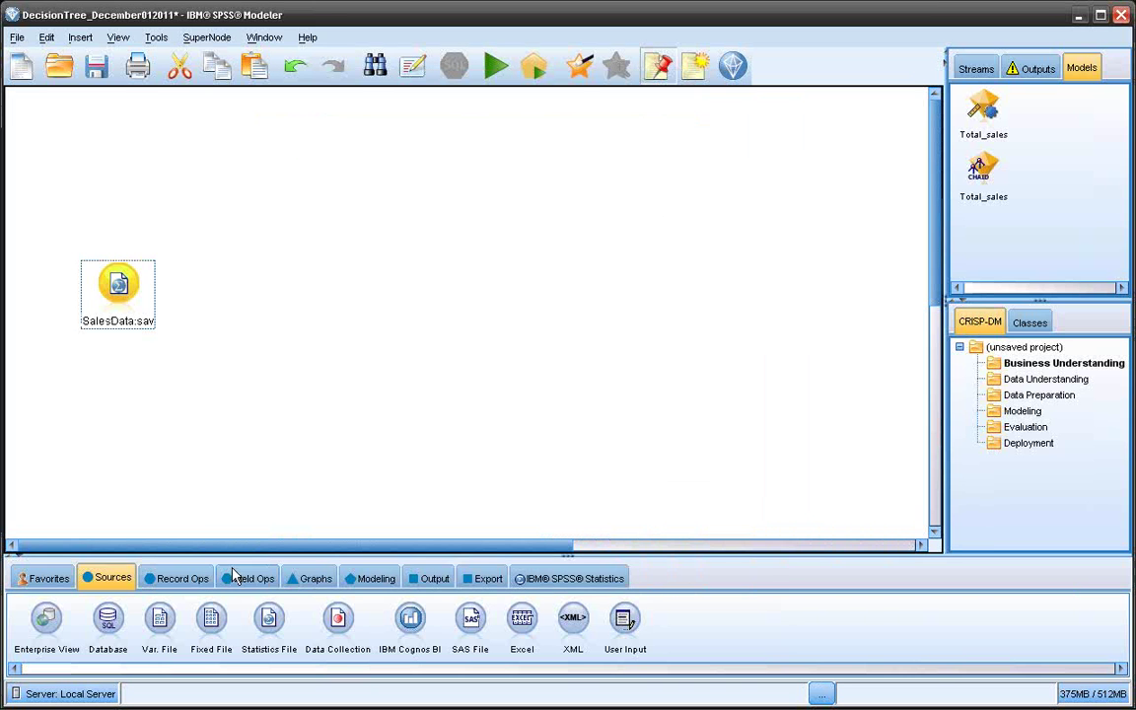
{"action": "left_click", "coordinate": [415, 581]}
Link a Table node to SalesData.sav and run it to preview 15 fields and 300 records.
{"action": "mouse_move", "coordinate": [47, 619]}
{"action": "left_mouse_down"}
{"action": "mouse_move", "coordinate": [134, 493]}
{"action": "mouse_move", "coordinate": [121, 432]}
{"action": "left_mouse_up"}
{"action": "left_click_drag", "start_coordinate": [109, 264], "coordinate": [118, 426]}
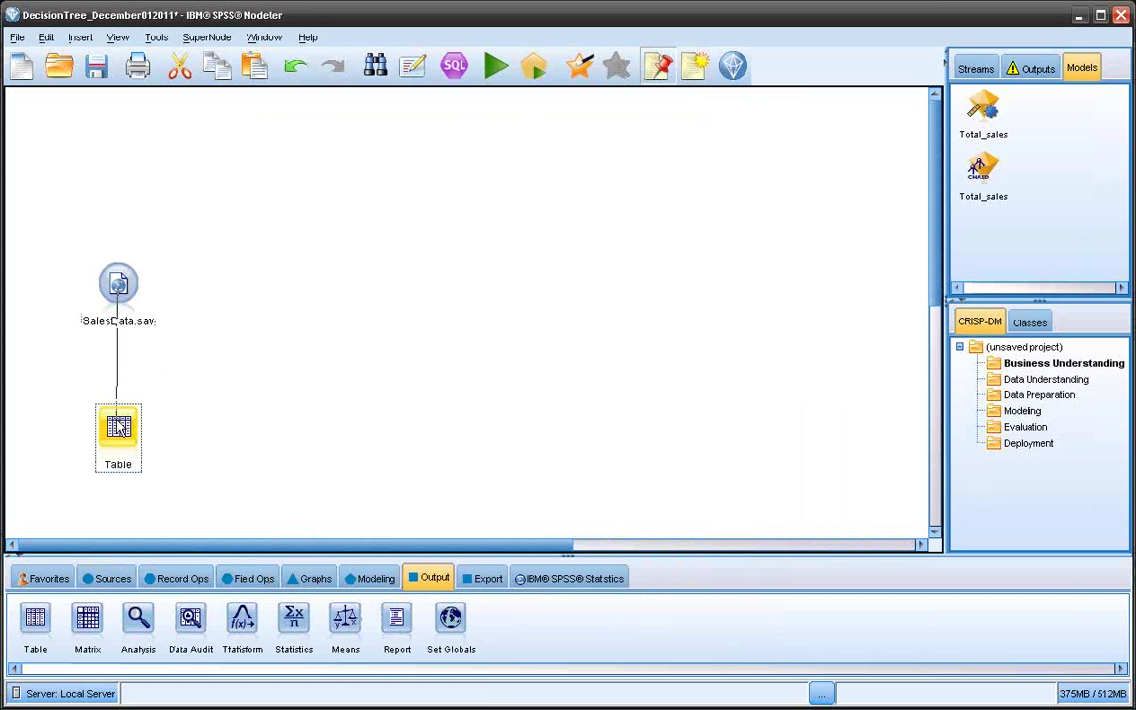
{"action": "double_click", "coordinate": [119, 426]}
{"action": "left_click", "coordinate": [180, 690]}
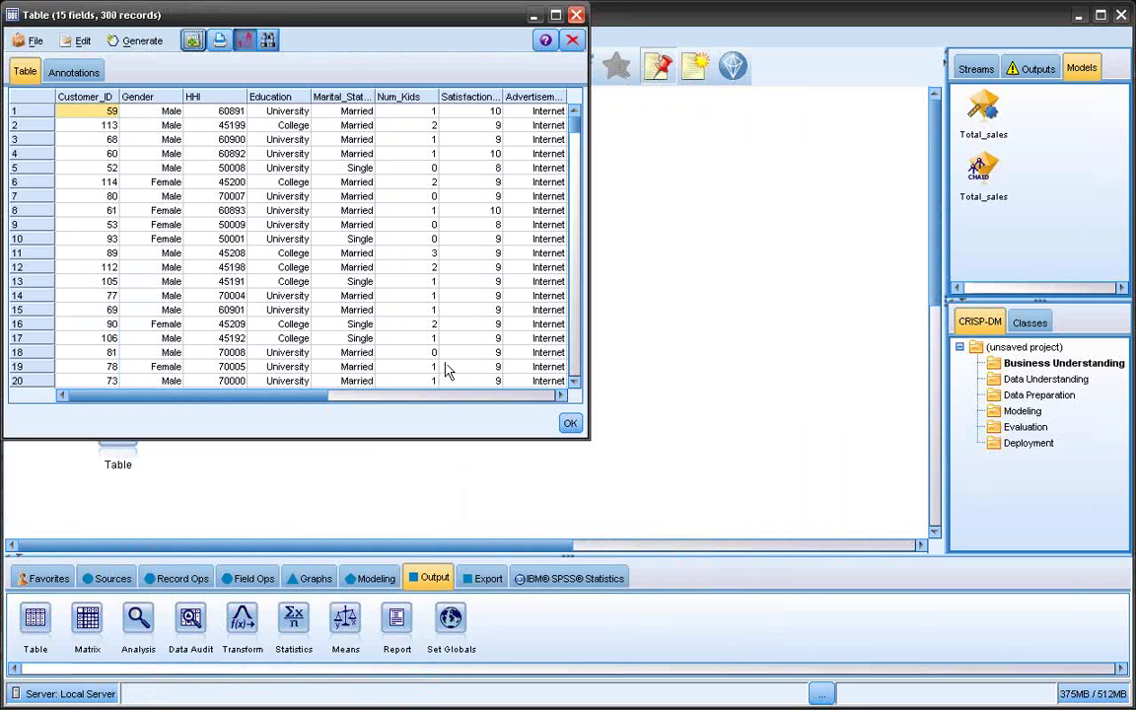
{"action": "left_click_drag", "start_coordinate": [364, 12], "coordinate": [470, 86]}
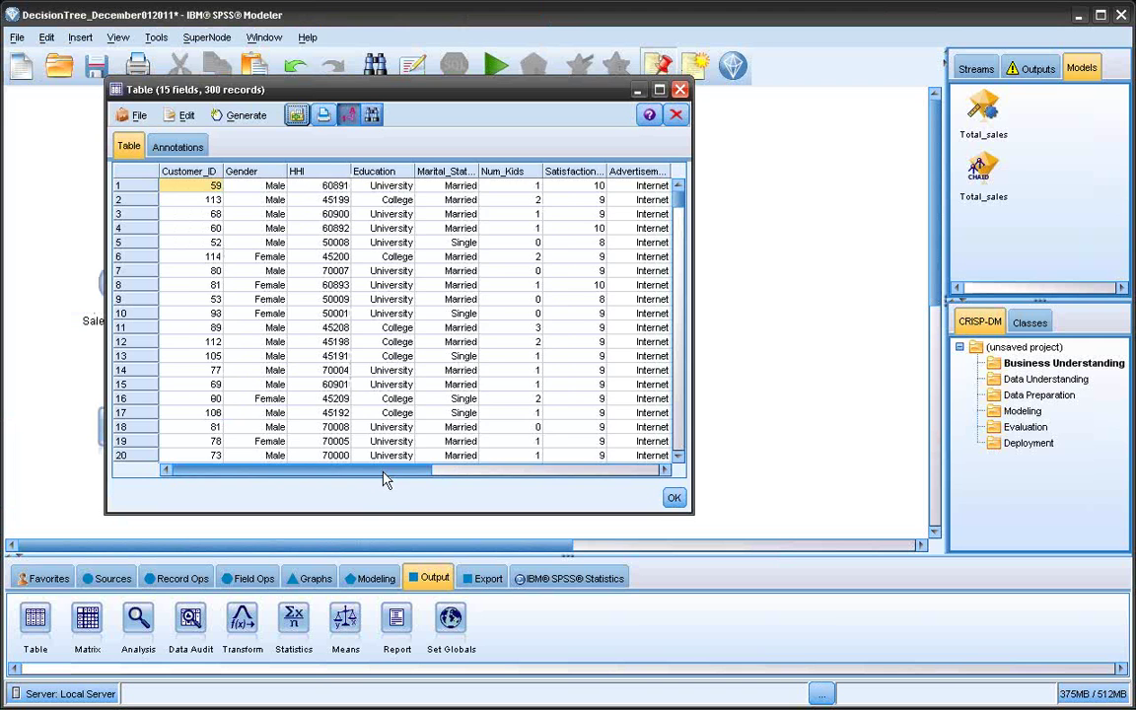
{"action": "mouse_move", "coordinate": [384, 474]}
{"action": "left_mouse_down"}
{"action": "mouse_move", "coordinate": [605, 475]}
{"action": "mouse_move", "coordinate": [374, 475]}
{"action": "left_mouse_up"}
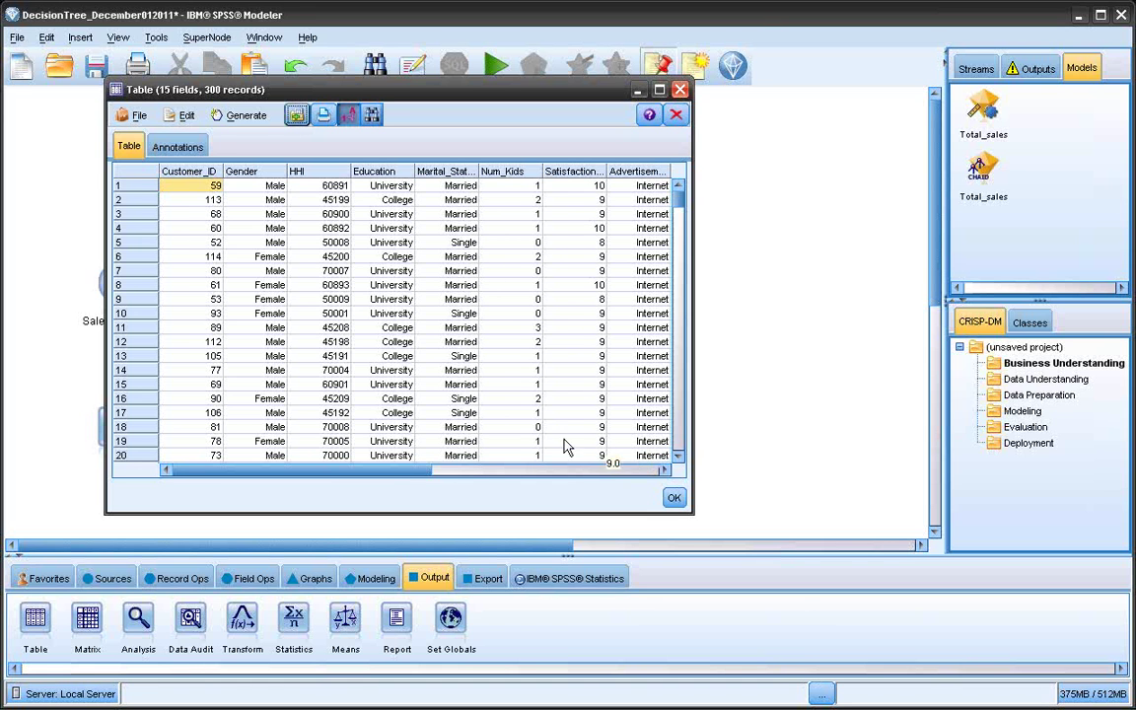
{"action": "left_click", "coordinate": [673, 498]}
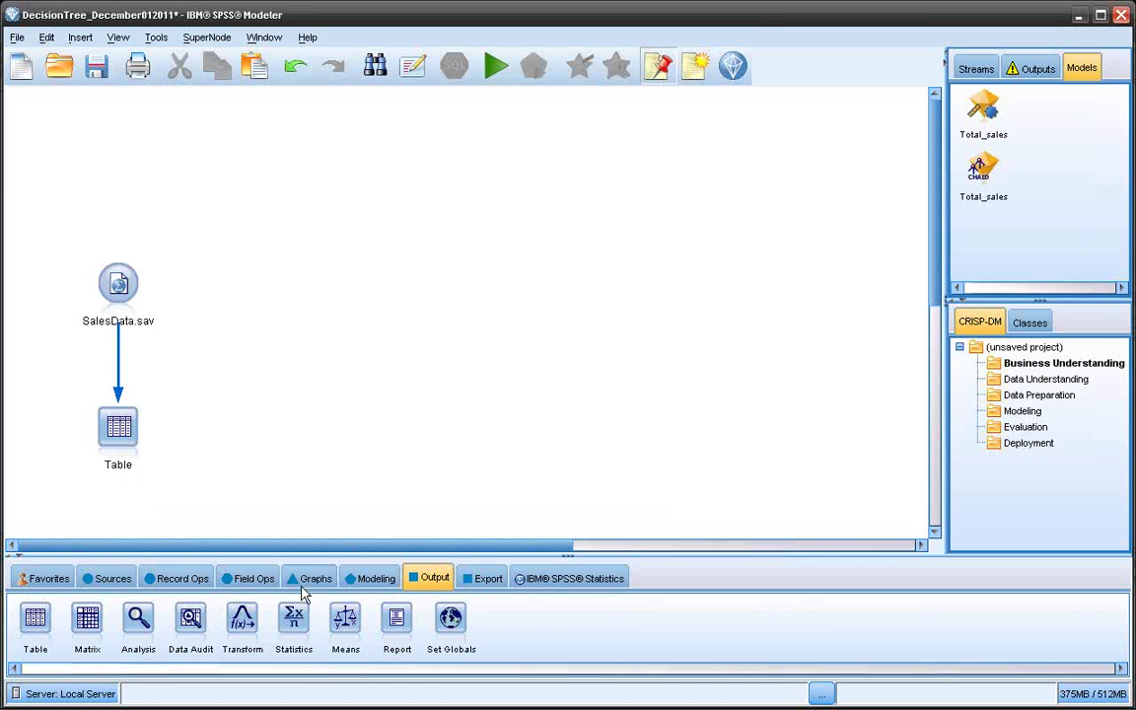
Add a Type node after SalesData.sav and read the actual values for every field.
{"action": "left_click", "coordinate": [192, 580]}
{"action": "left_click", "coordinate": [254, 580]}
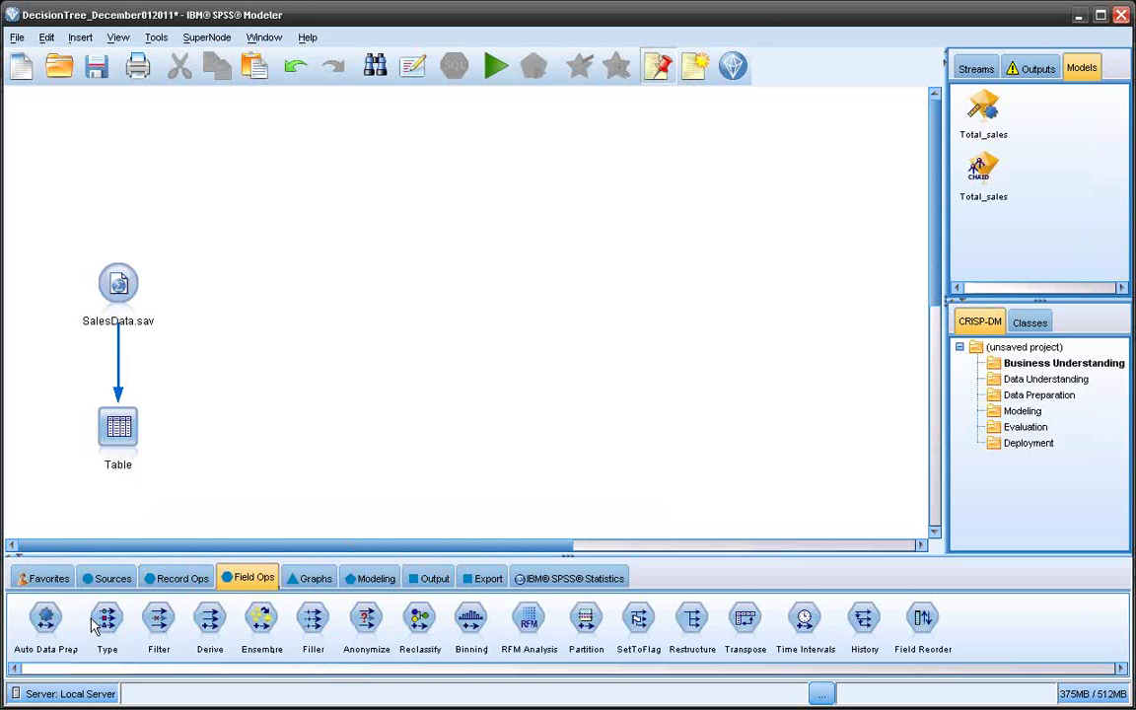
{"action": "mouse_move", "coordinate": [107, 618]}
{"action": "left_mouse_down"}
{"action": "mouse_move", "coordinate": [342, 493]}
{"action": "mouse_move", "coordinate": [241, 272]}
{"action": "mouse_move", "coordinate": [225, 287]}
{"action": "left_mouse_up"}
{"action": "left_click_drag", "start_coordinate": [118, 283], "coordinate": [225, 286]}
{"action": "double_click", "coordinate": [224, 286]}
{"action": "left_click_drag", "start_coordinate": [330, 276], "coordinate": [395, 185]}
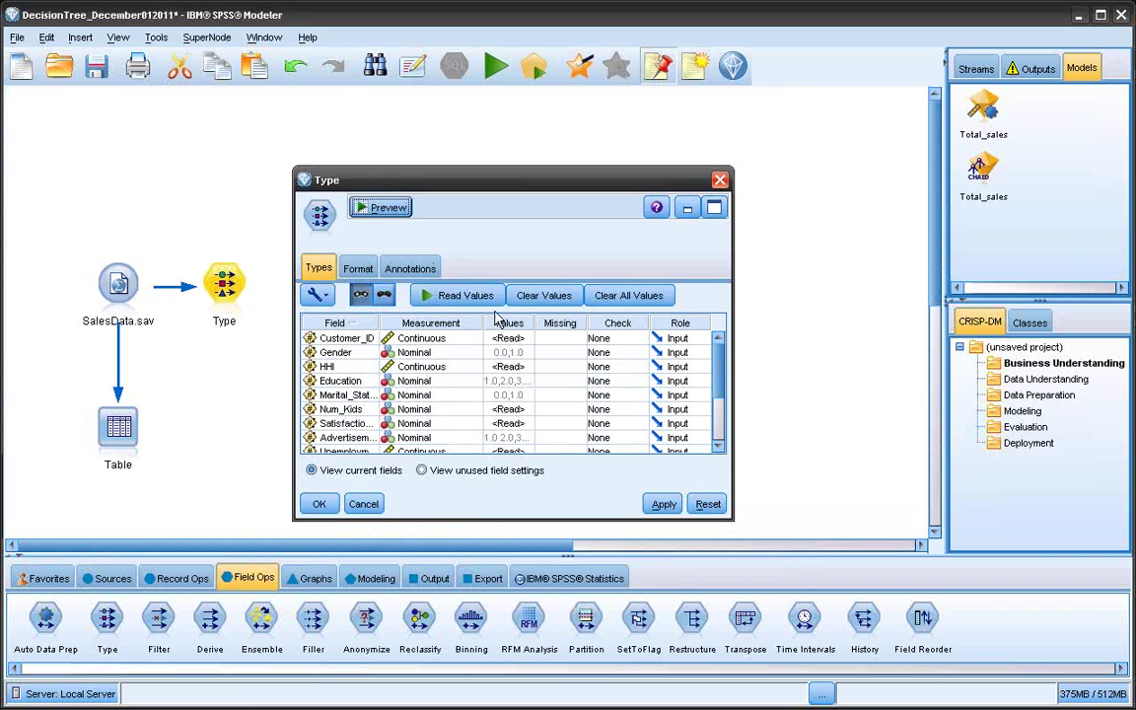
{"action": "left_click", "coordinate": [464, 295]}
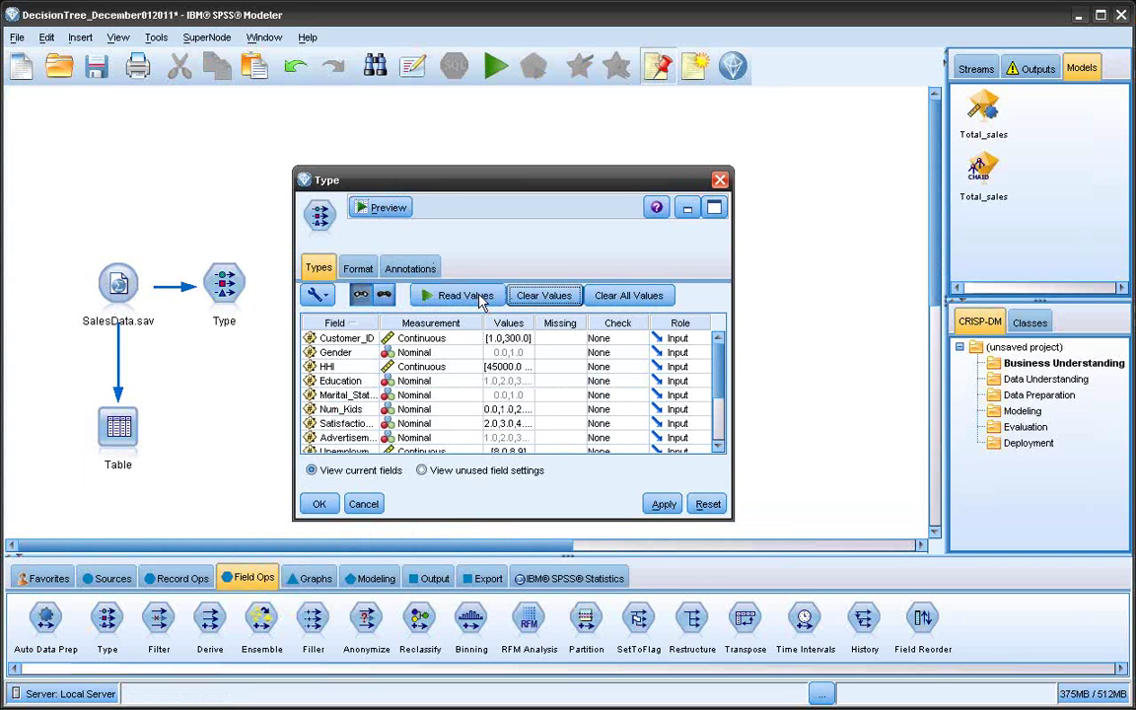
Turn Missing on for Gender, Marital_Status, Advertisement and Education.
{"action": "left_click", "coordinate": [560, 352]}
{"action": "left_click", "coordinate": [560, 380]}
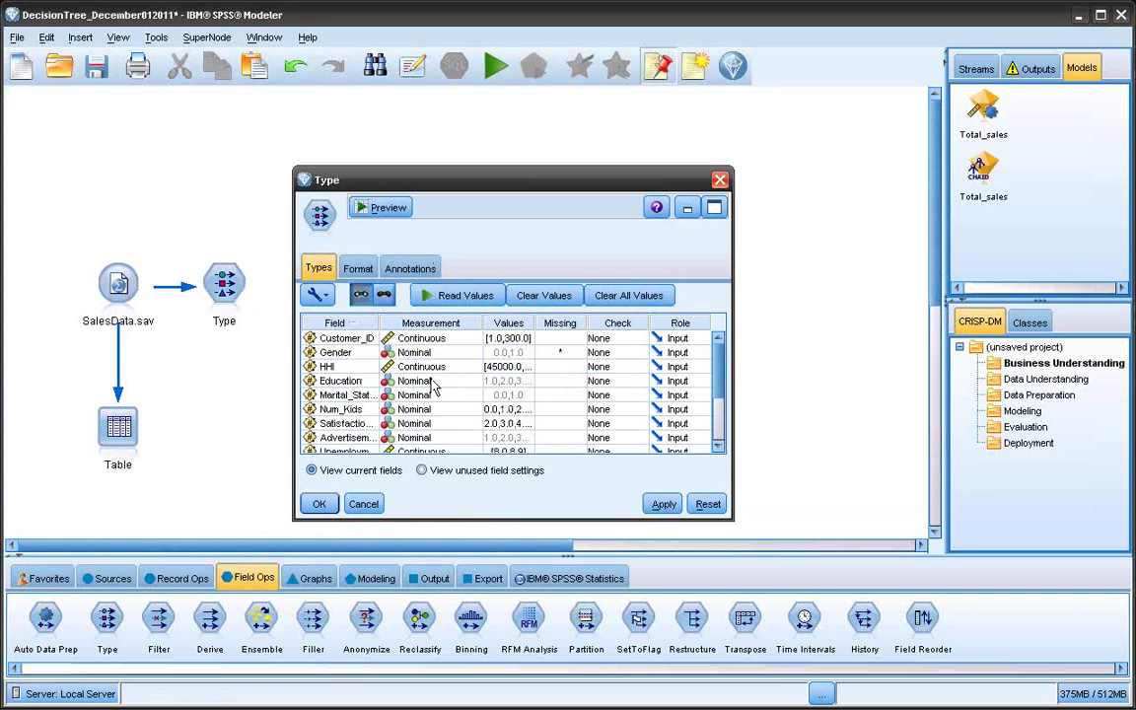
{"action": "left_click", "coordinate": [558, 394]}
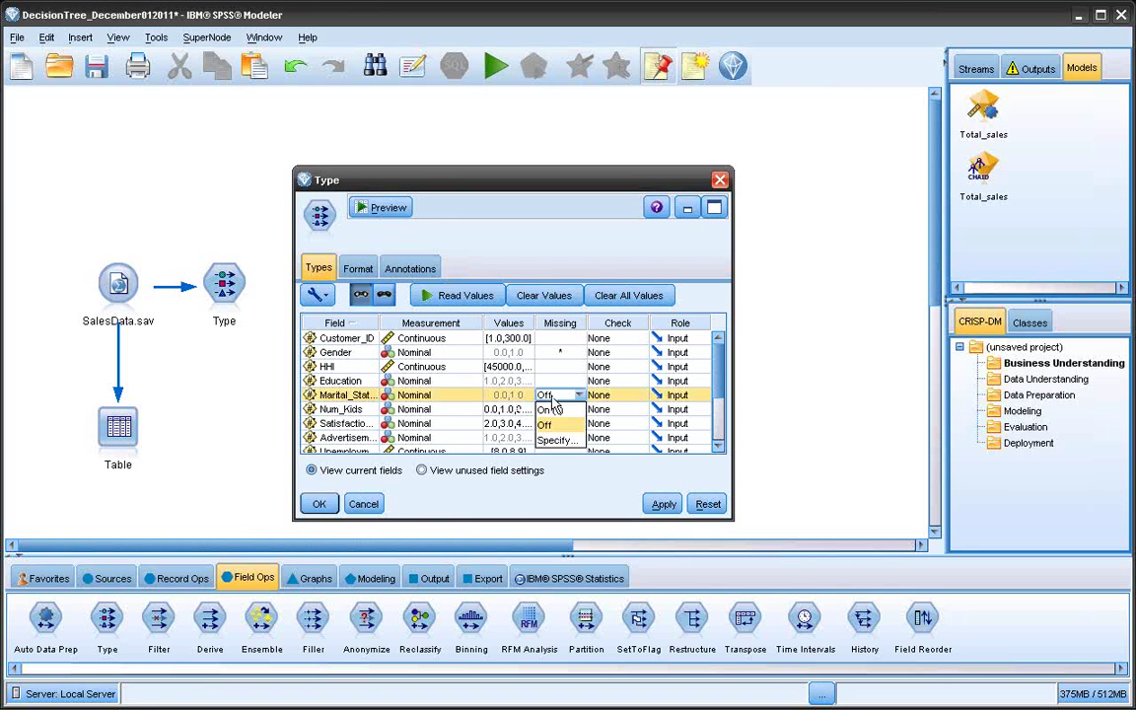
{"action": "left_click", "coordinate": [550, 409]}
{"action": "left_click", "coordinate": [569, 438]}
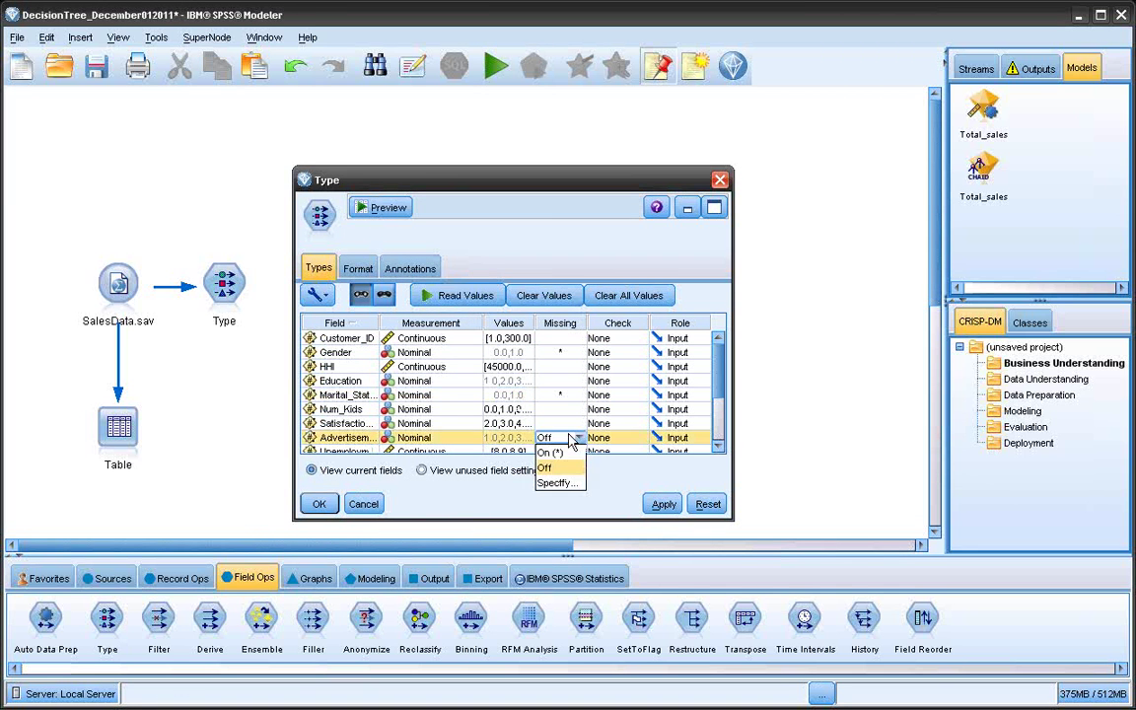
{"action": "left_click", "coordinate": [549, 451]}
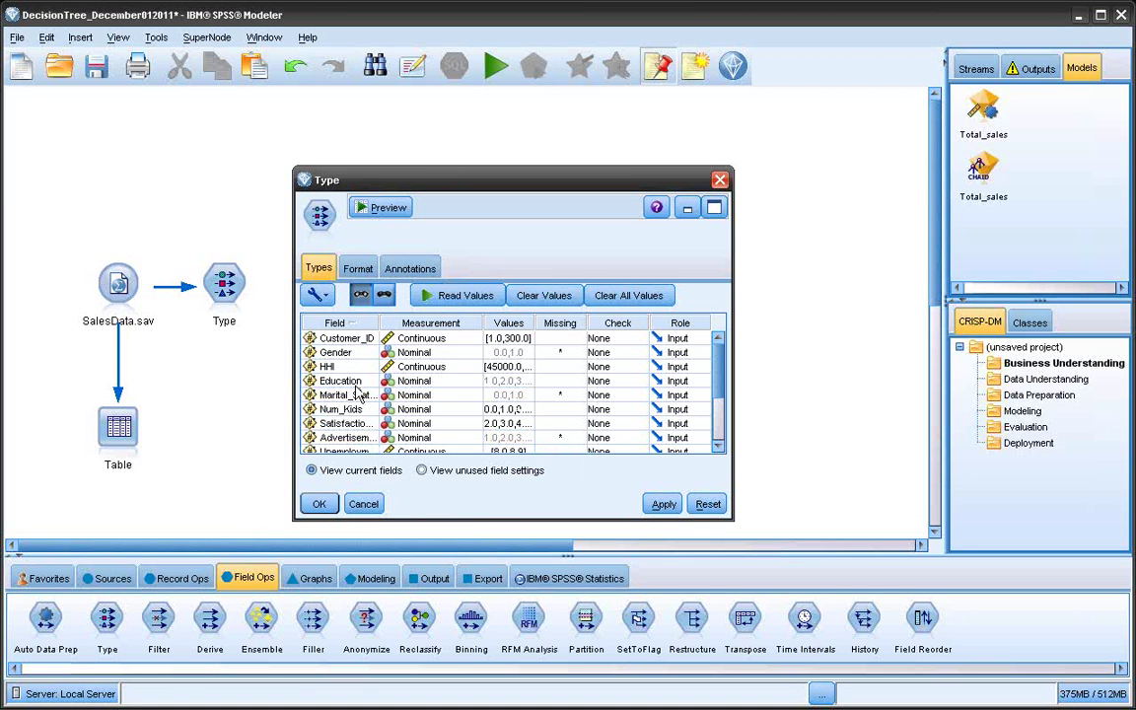
{"action": "left_click", "coordinate": [560, 381]}
{"action": "left_click", "coordinate": [558, 398]}
Set Total_sales measurement to Continuous, then apply and confirm the Type settings.
{"action": "scroll", "coordinate": [721, 365], "scroll_direction": "down", "scroll_amount": 3}
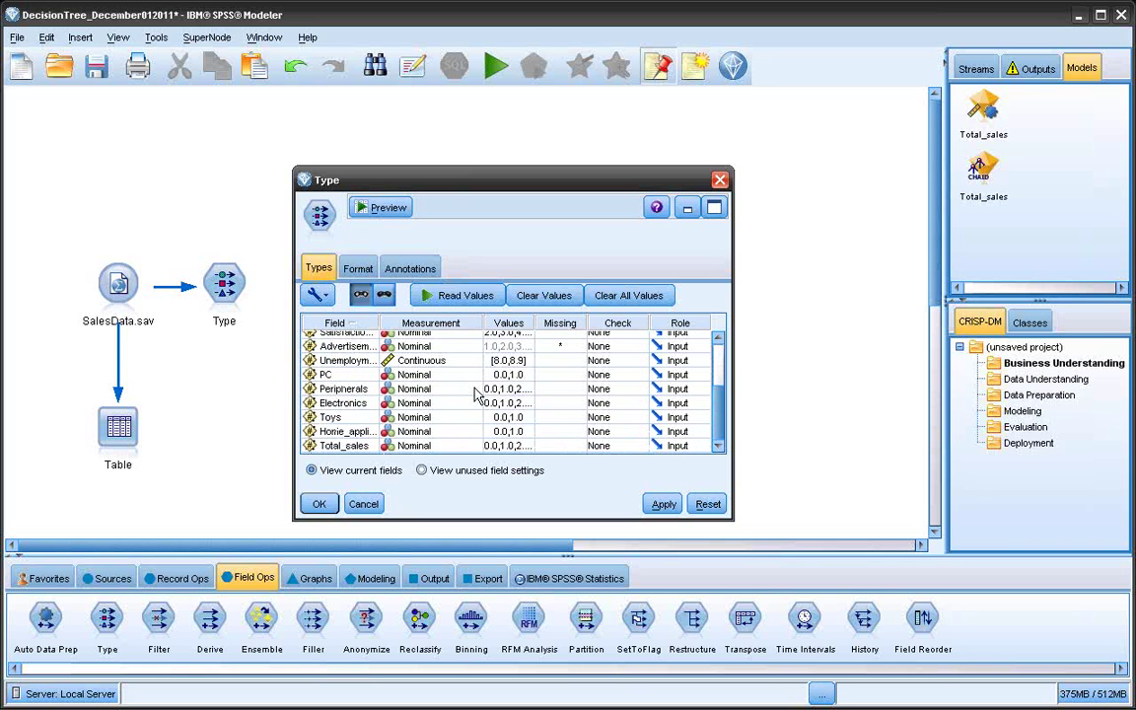
{"action": "left_click", "coordinate": [414, 446]}
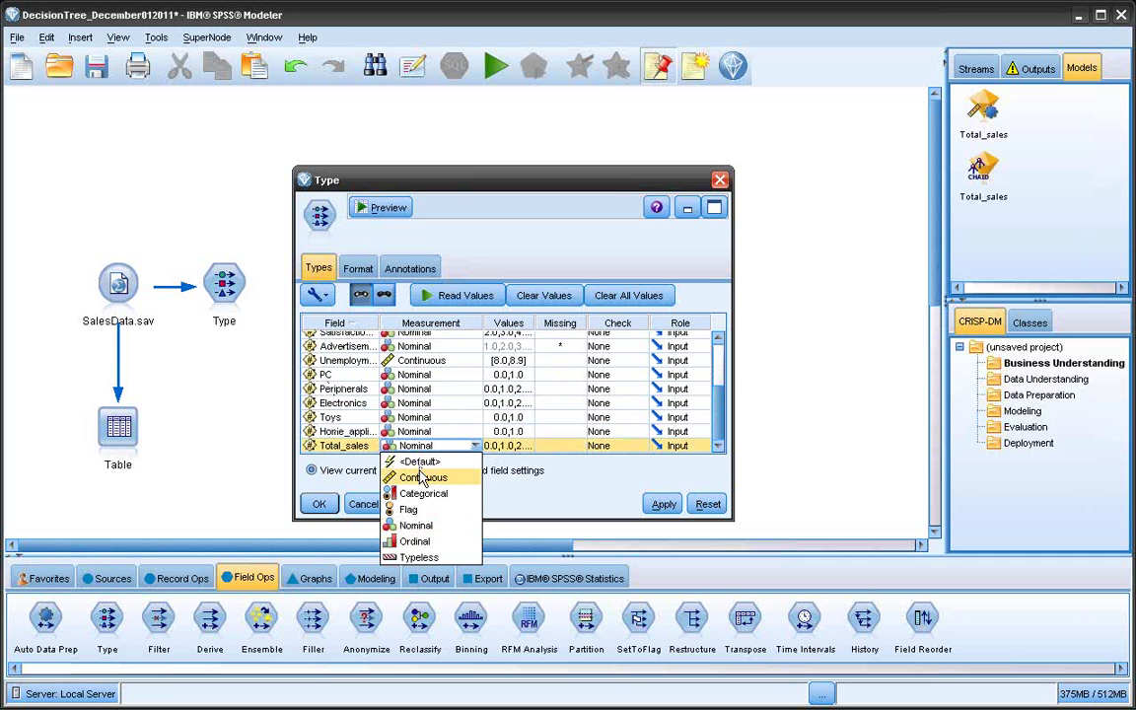
{"action": "left_click", "coordinate": [419, 475]}
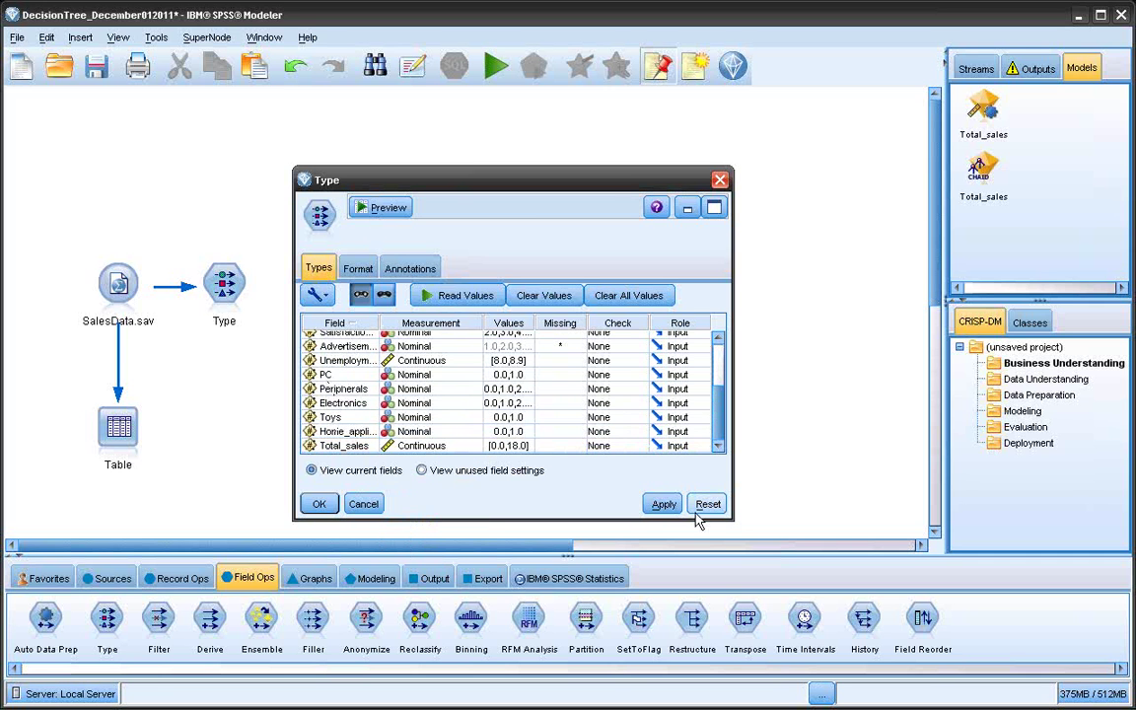
{"action": "left_click", "coordinate": [662, 506]}
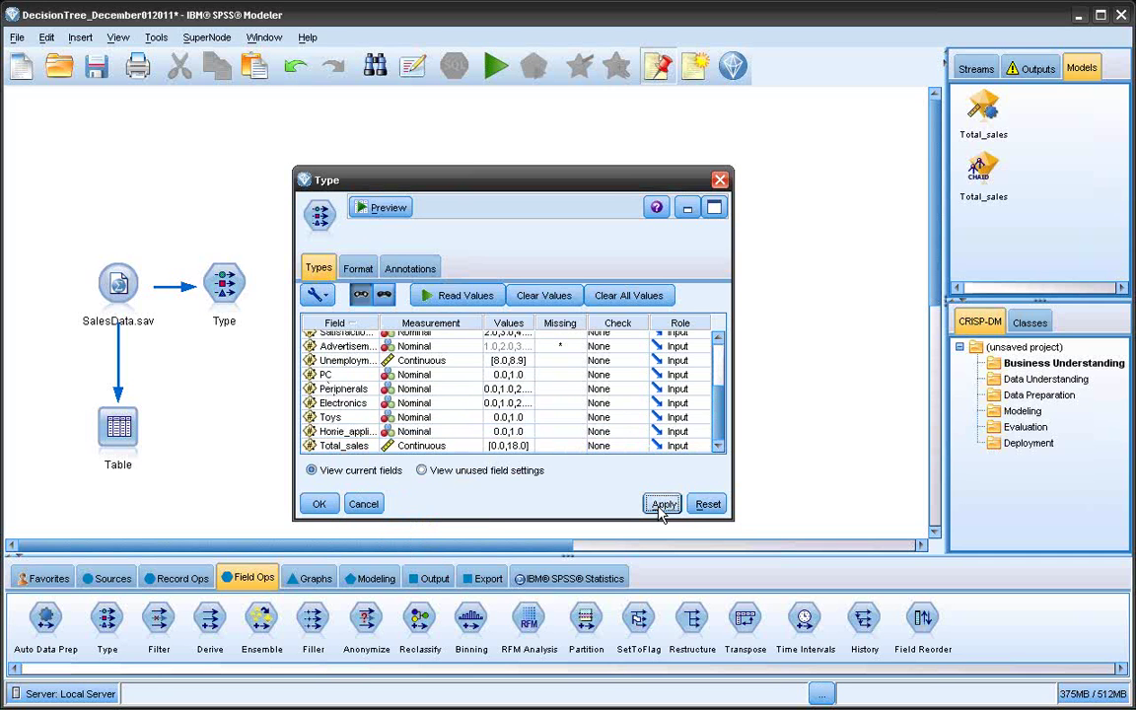
{"action": "left_click", "coordinate": [313, 504]}
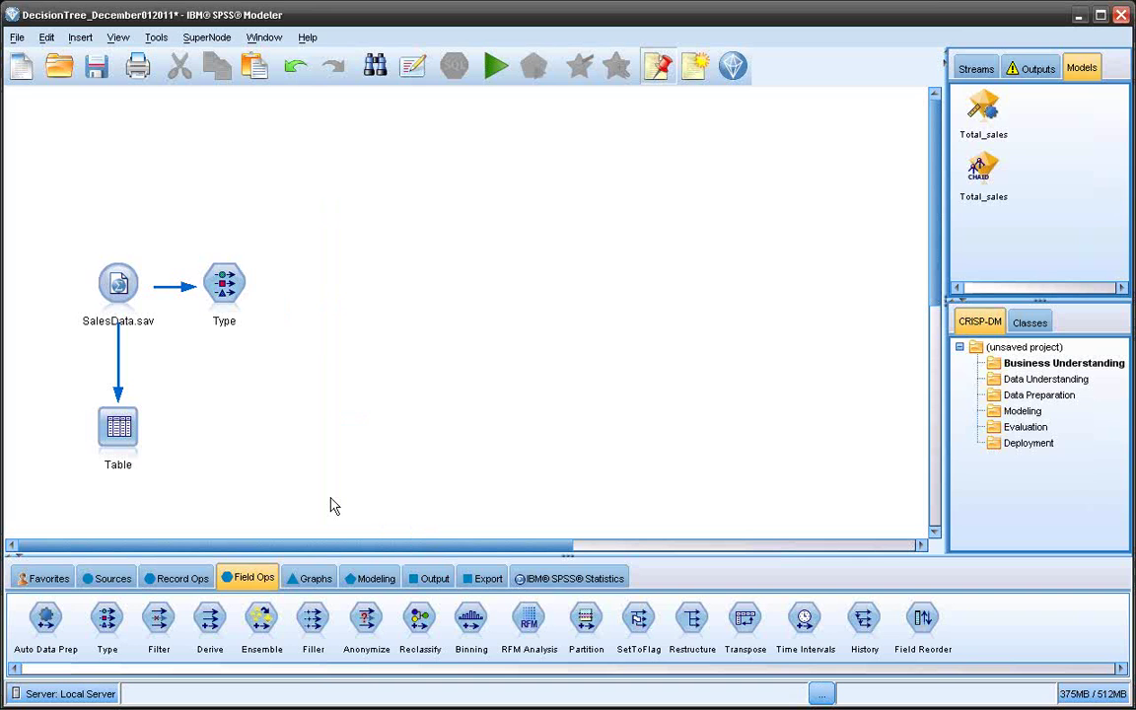
{"action": "left_click", "coordinate": [315, 578]}
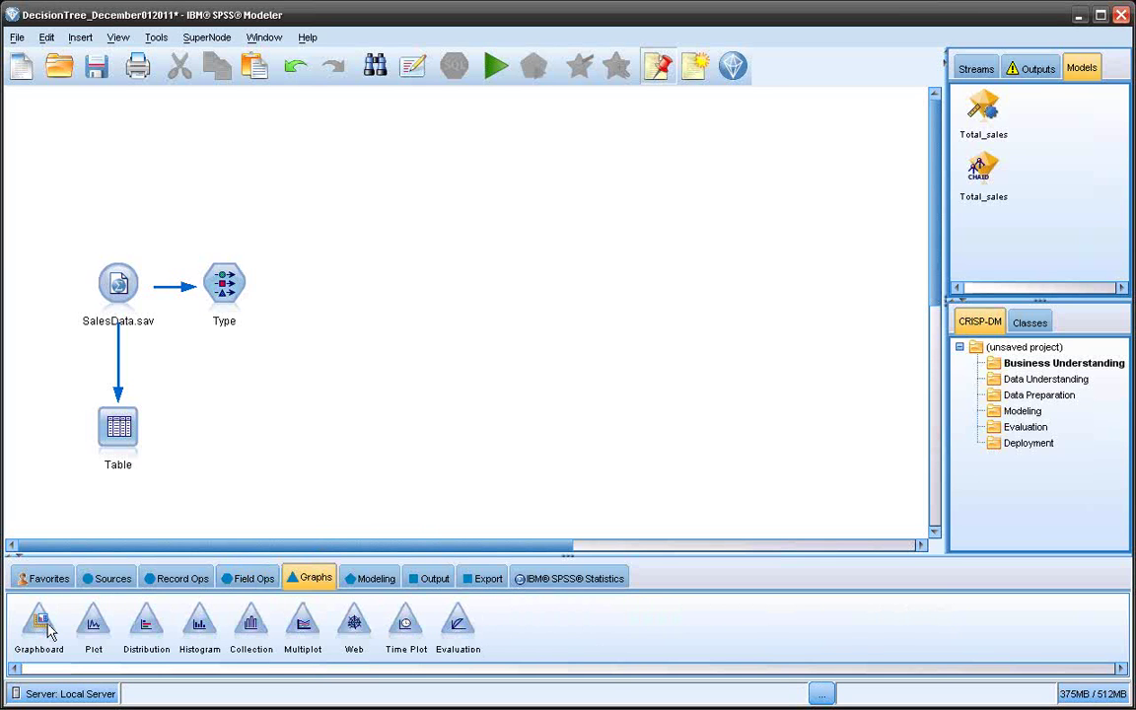
Place a Graphboard node below Type and connect Type to it.
{"action": "left_click_drag", "start_coordinate": [46, 628], "coordinate": [434, 485]}
{"action": "left_click_drag", "start_coordinate": [434, 485], "coordinate": [238, 428]}
{"action": "left_click_drag", "start_coordinate": [223, 329], "coordinate": [225, 426]}
{"action": "double_click", "coordinate": [226, 426]}
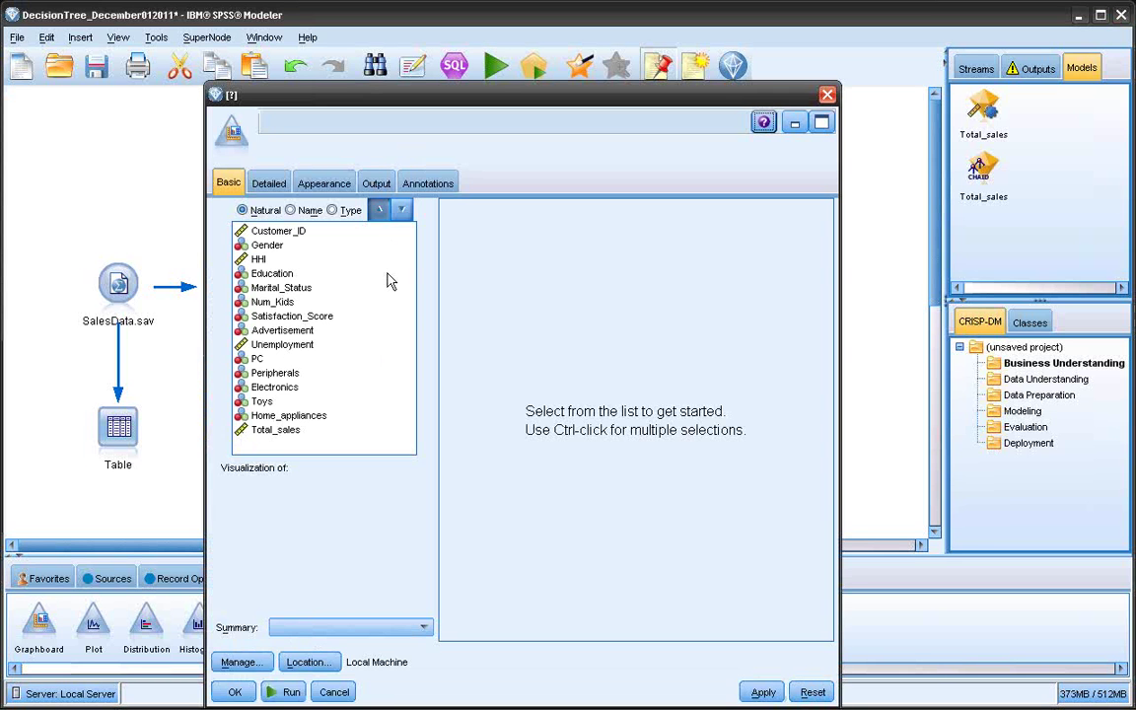
Chart Total_sales by Advertisement using the mean summary and run the bar chart.
{"action": "left_click", "coordinate": [281, 431]}
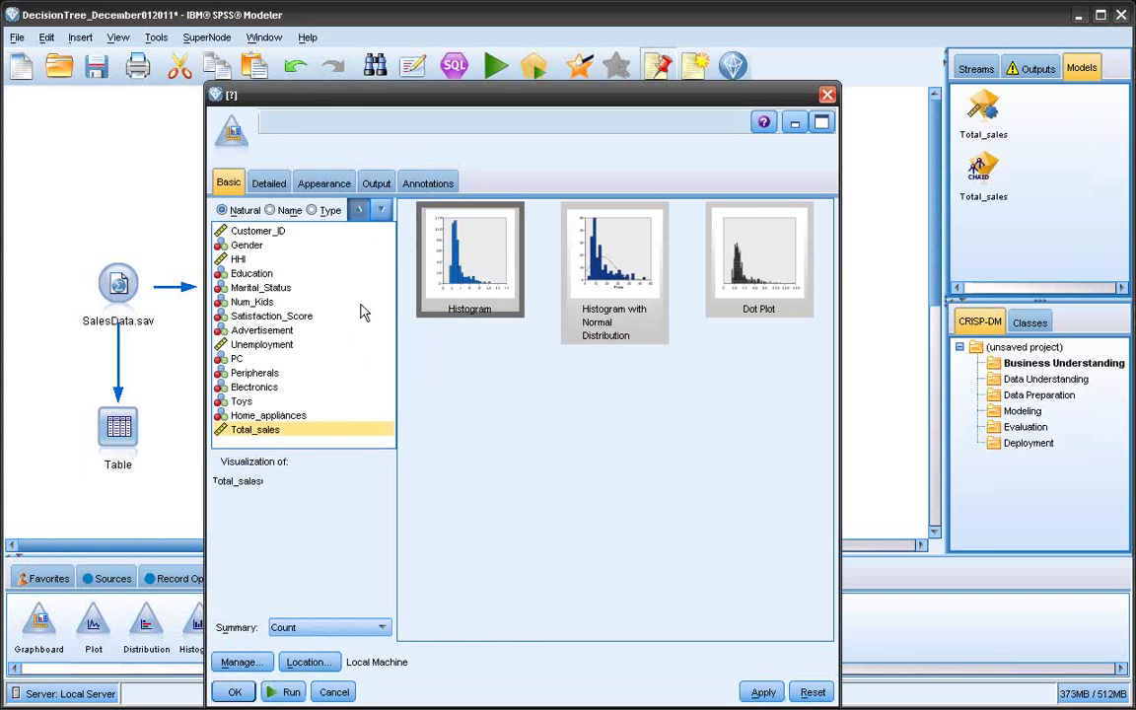
{"action": "left_click", "coordinate": [289, 332], "text": "ctrl"}
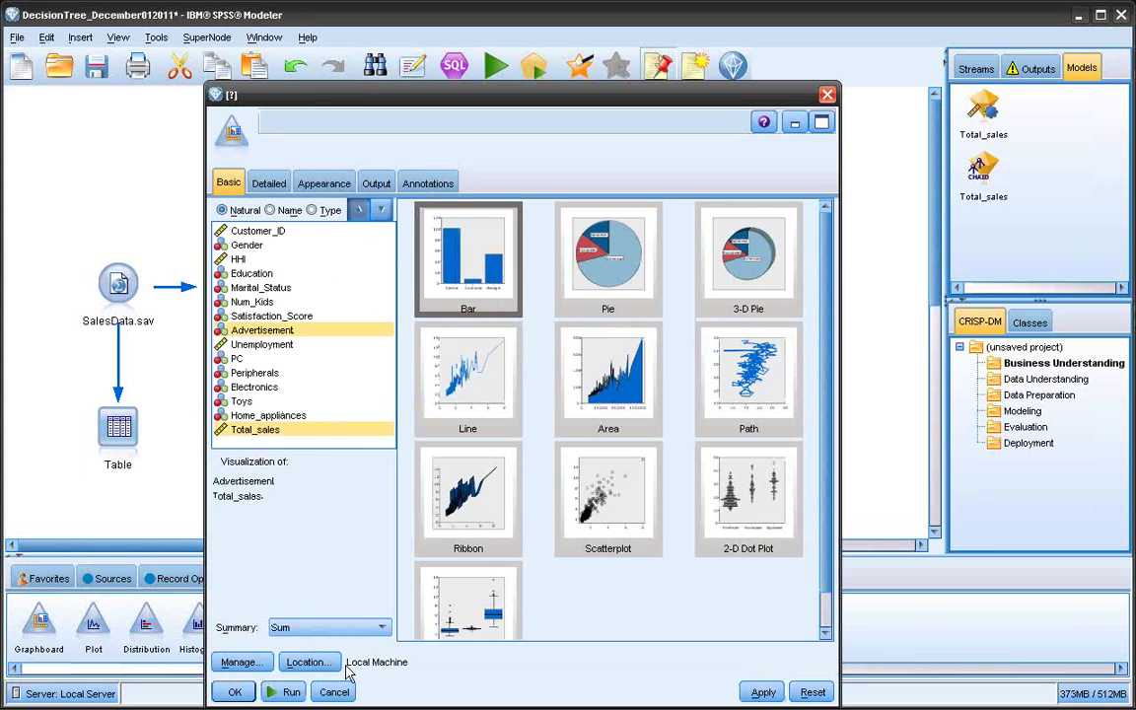
{"action": "left_click", "coordinate": [382, 628]}
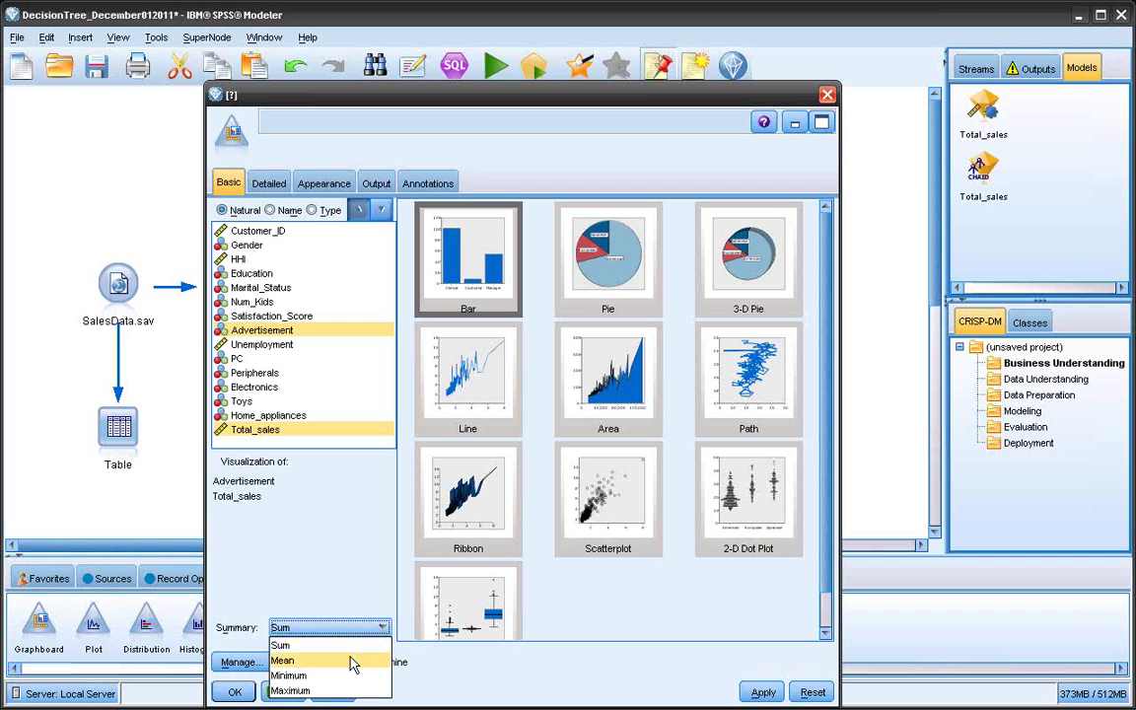
{"action": "left_click", "coordinate": [355, 661]}
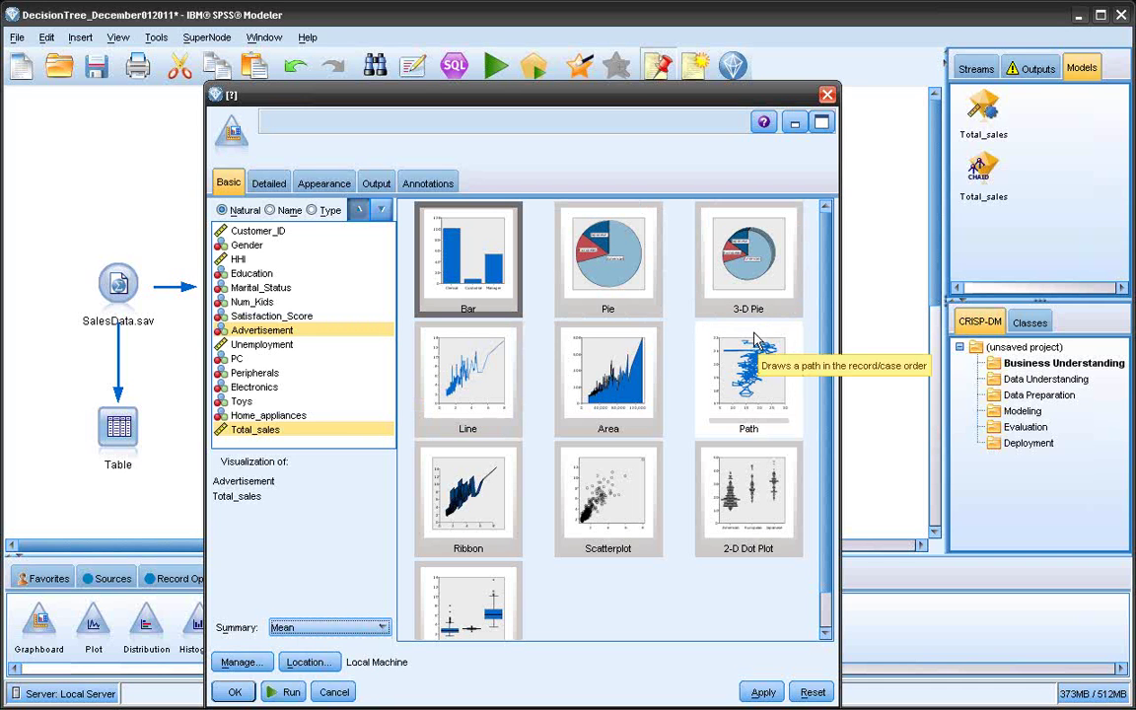
{"action": "left_click", "coordinate": [288, 691]}
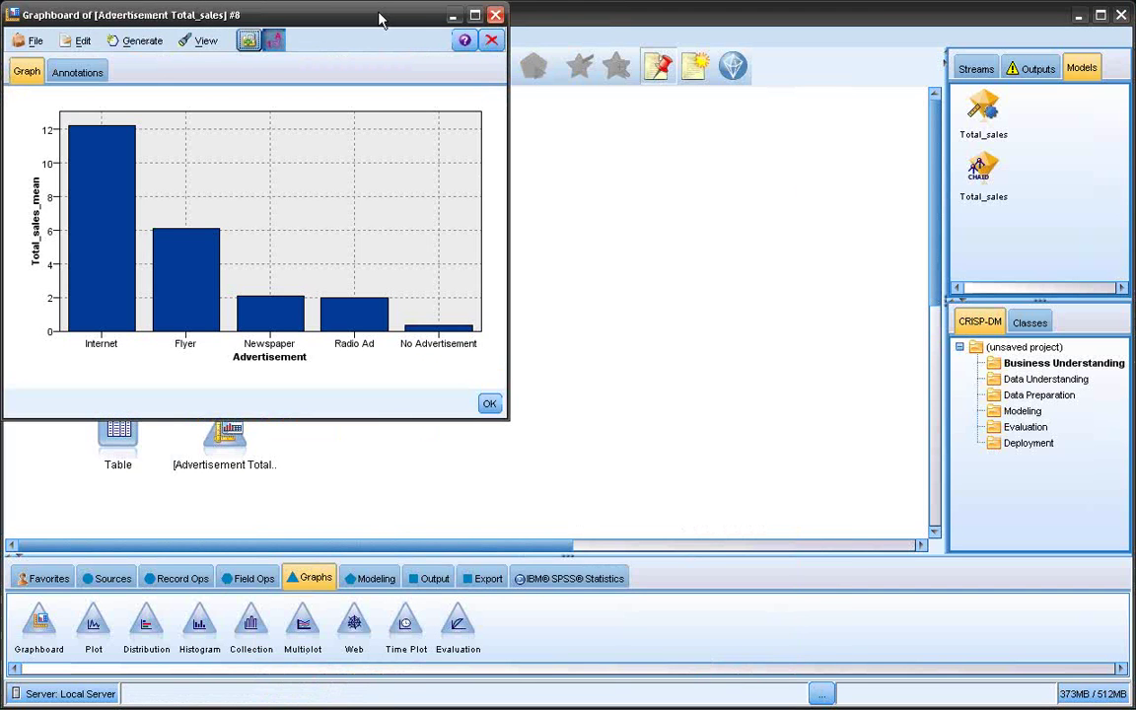
{"action": "left_click_drag", "start_coordinate": [384, 20], "coordinate": [533, 88]}
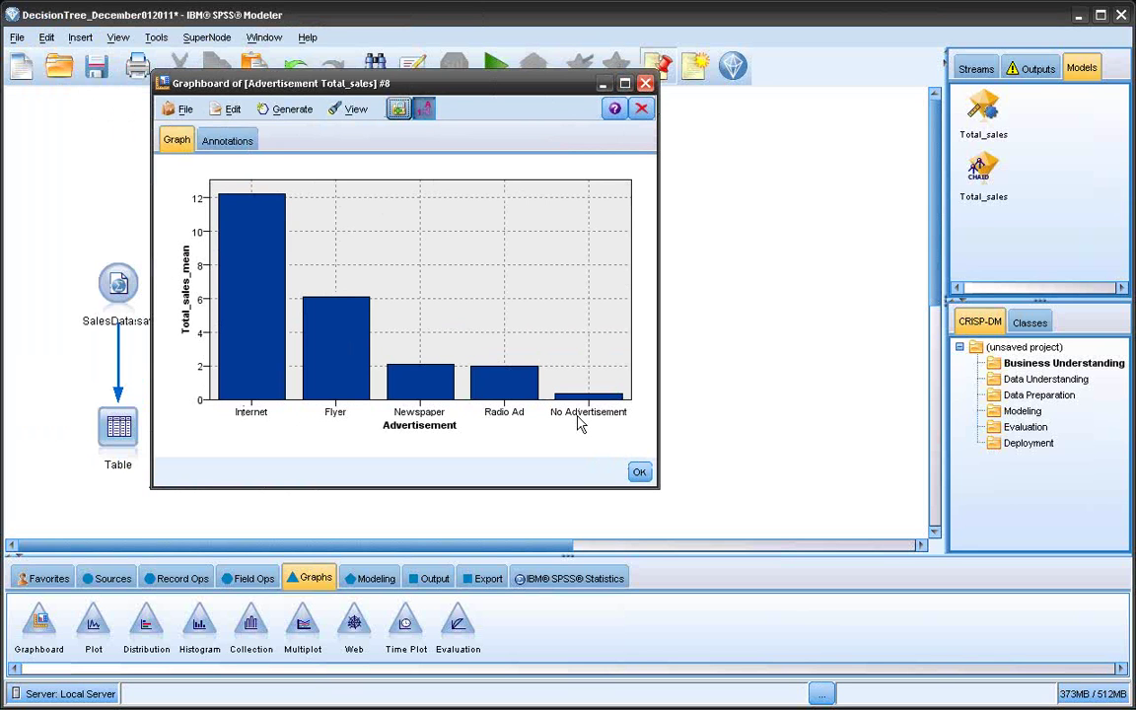
Close the bar chart and add a Web node connected to Type.
{"action": "left_click", "coordinate": [639, 472]}
{"action": "left_click_drag", "start_coordinate": [228, 430], "coordinate": [229, 463]}
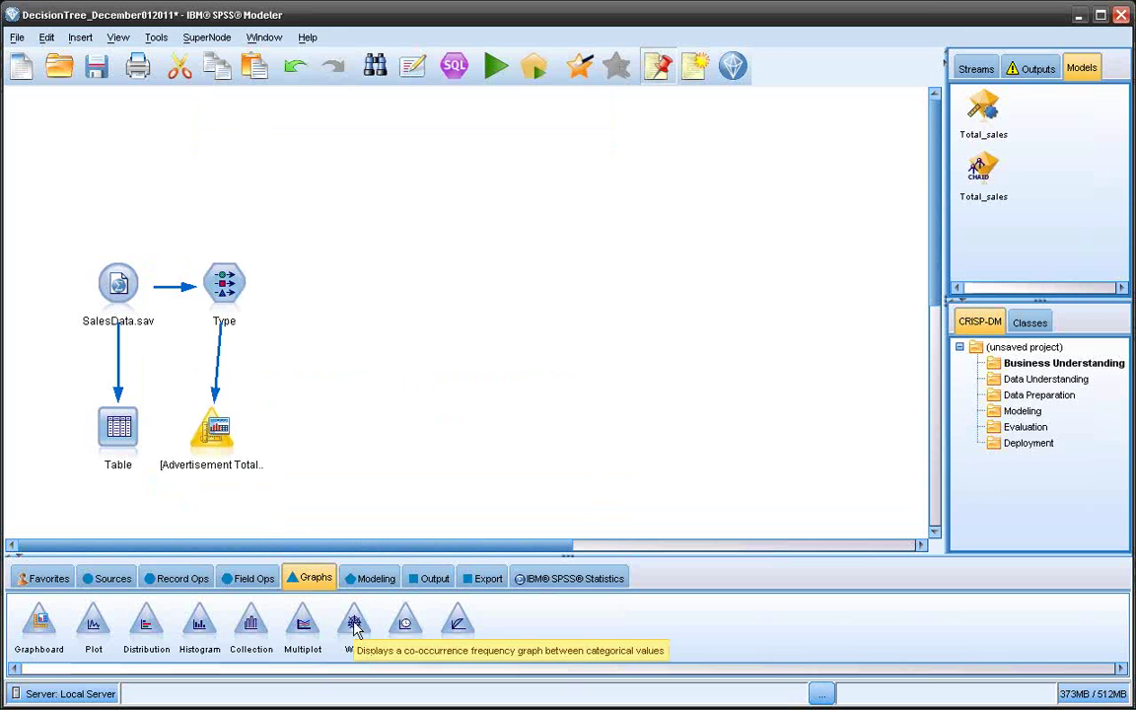
{"action": "left_click_drag", "start_coordinate": [355, 629], "coordinate": [356, 393]}
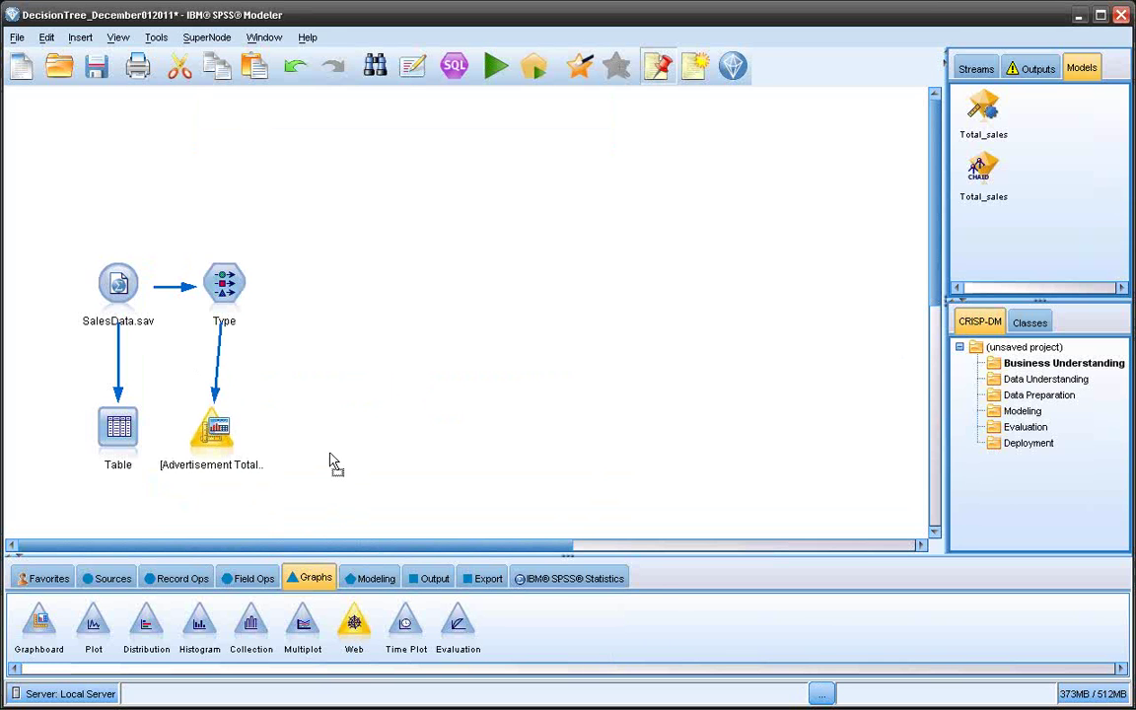
{"action": "left_click_drag", "start_coordinate": [334, 463], "coordinate": [332, 459]}
{"action": "left_click_drag", "start_coordinate": [223, 284], "coordinate": [329, 441]}
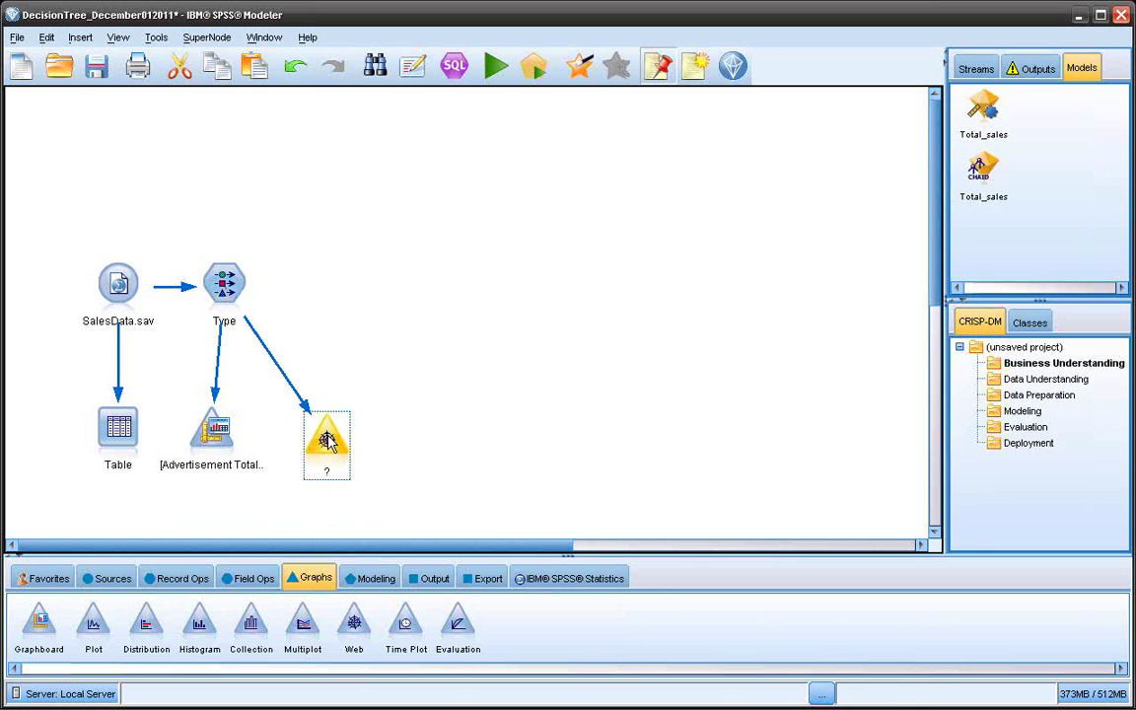
{"action": "double_click", "coordinate": [329, 441]}
Plot Gender, Education and Marital_Status in the web graph and run it.
{"action": "left_click_drag", "start_coordinate": [498, 308], "coordinate": [524, 226]}
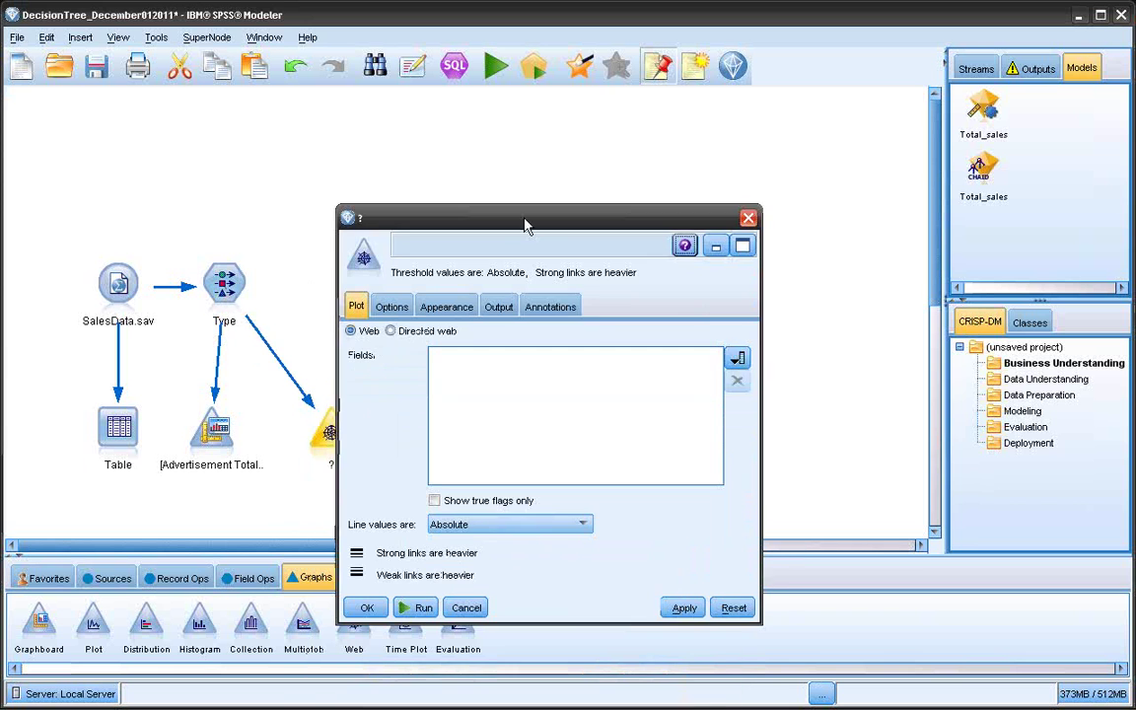
{"action": "left_click", "coordinate": [737, 358]}
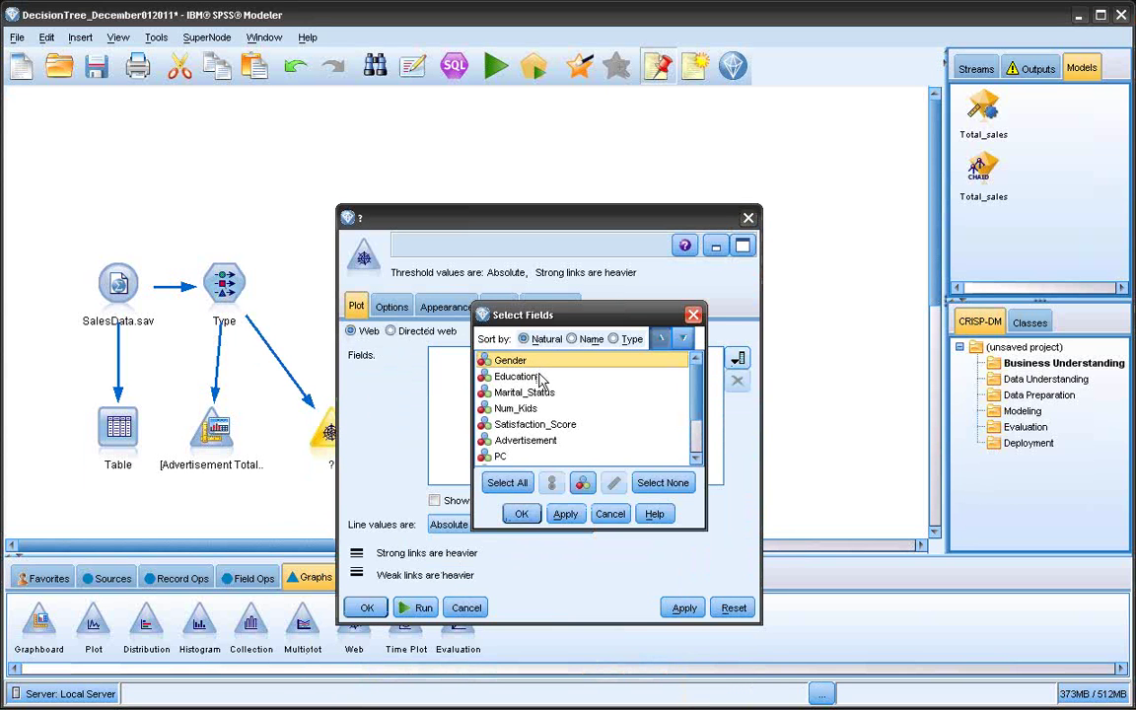
{"action": "left_click", "coordinate": [508, 375], "text": "ctrl"}
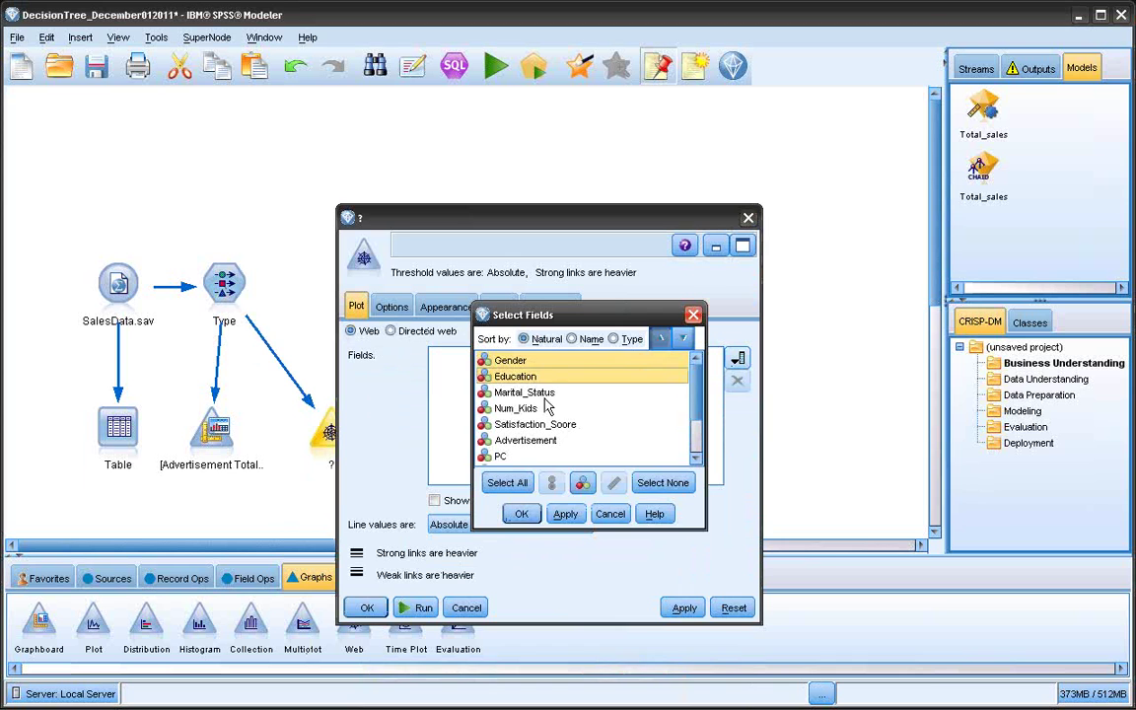
{"action": "left_click", "coordinate": [525, 392], "text": "ctrl"}
{"action": "left_click", "coordinate": [564, 514]}
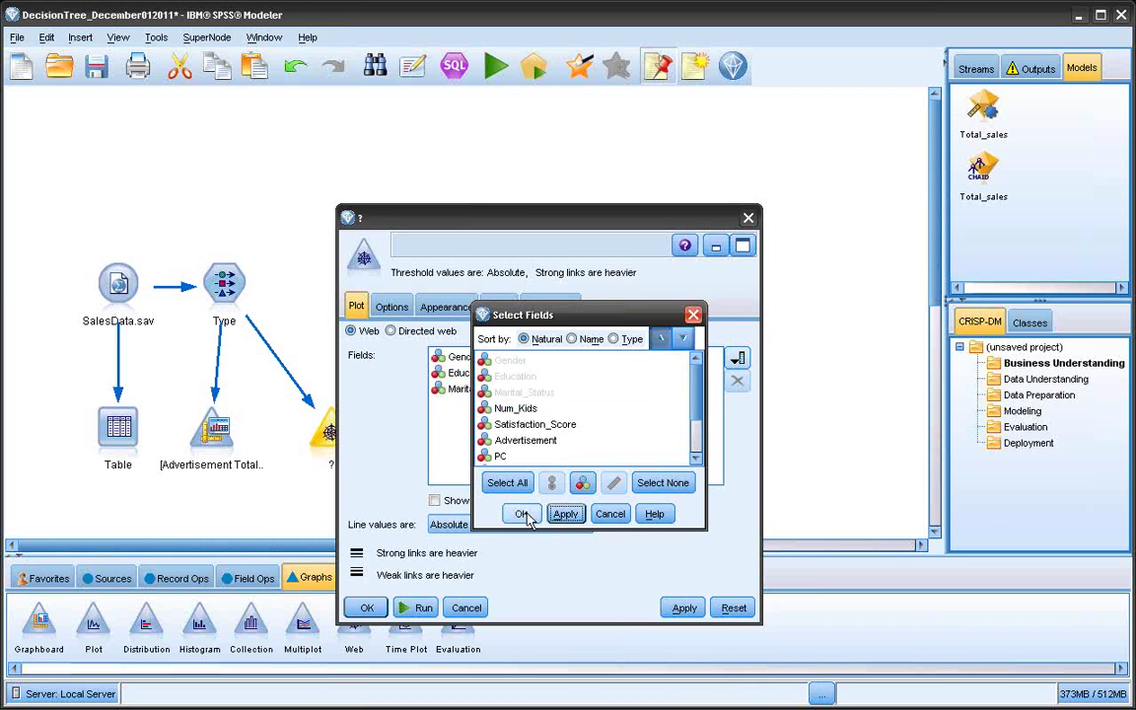
{"action": "left_click", "coordinate": [520, 513]}
{"action": "left_click", "coordinate": [404, 608]}
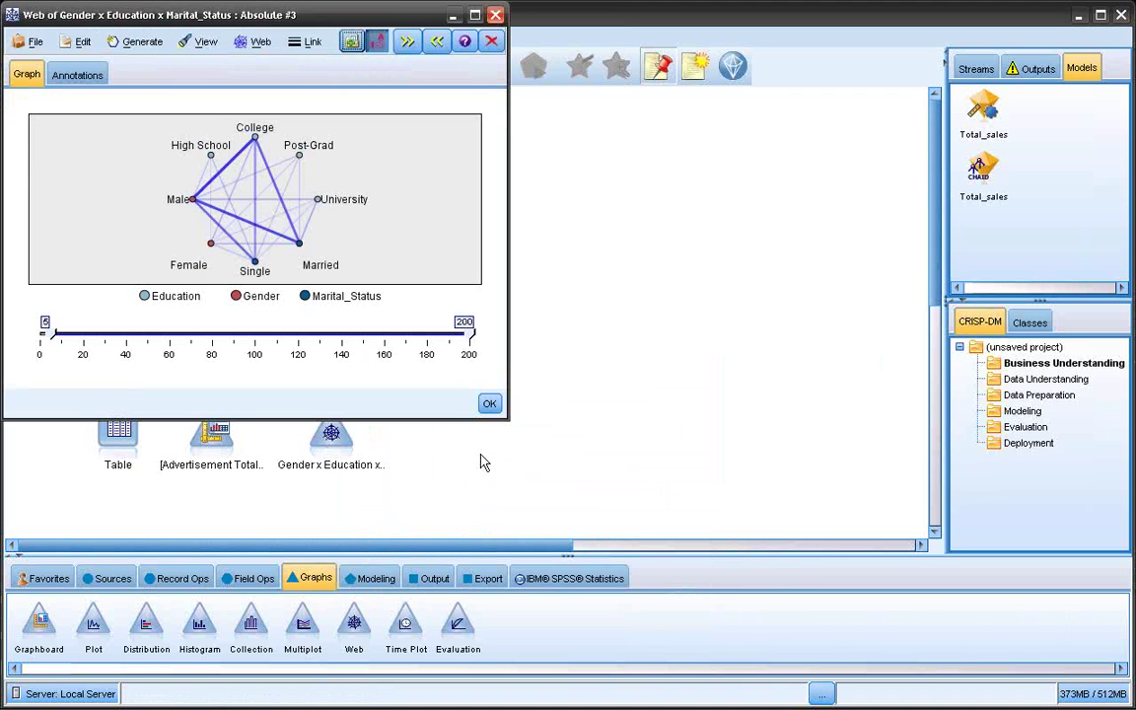
Maximize the web graph, browse its export options without exporting, and close it.
{"action": "left_click_drag", "start_coordinate": [414, 17], "coordinate": [684, 141]}
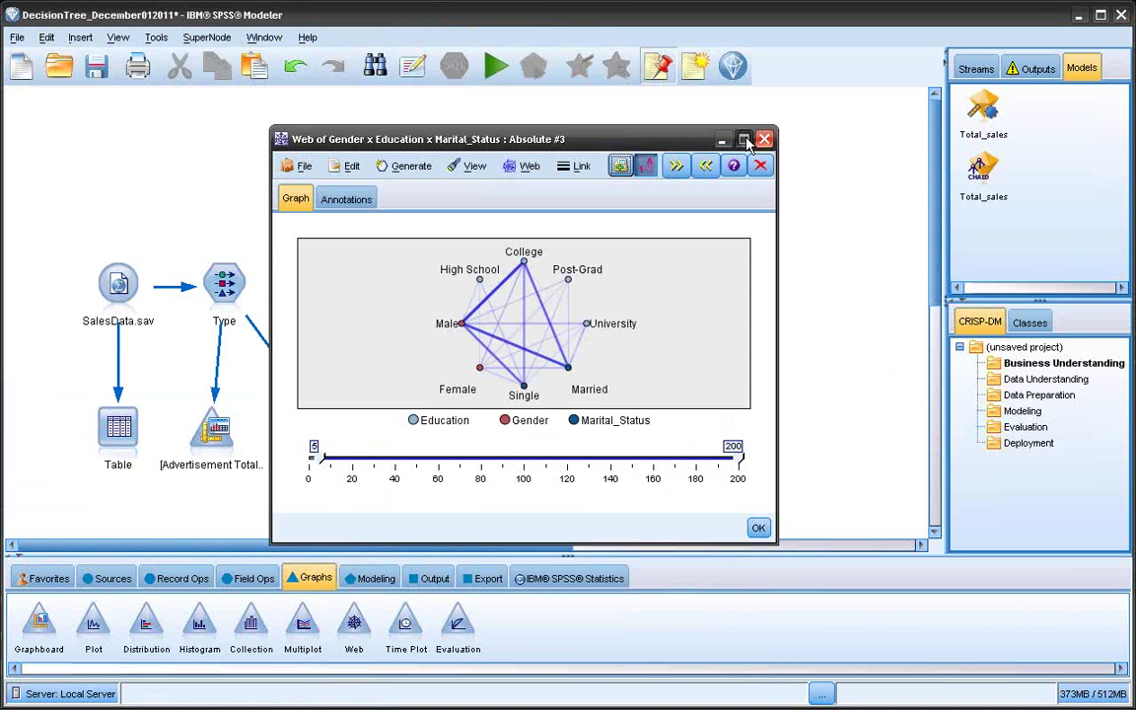
{"action": "left_click", "coordinate": [745, 140]}
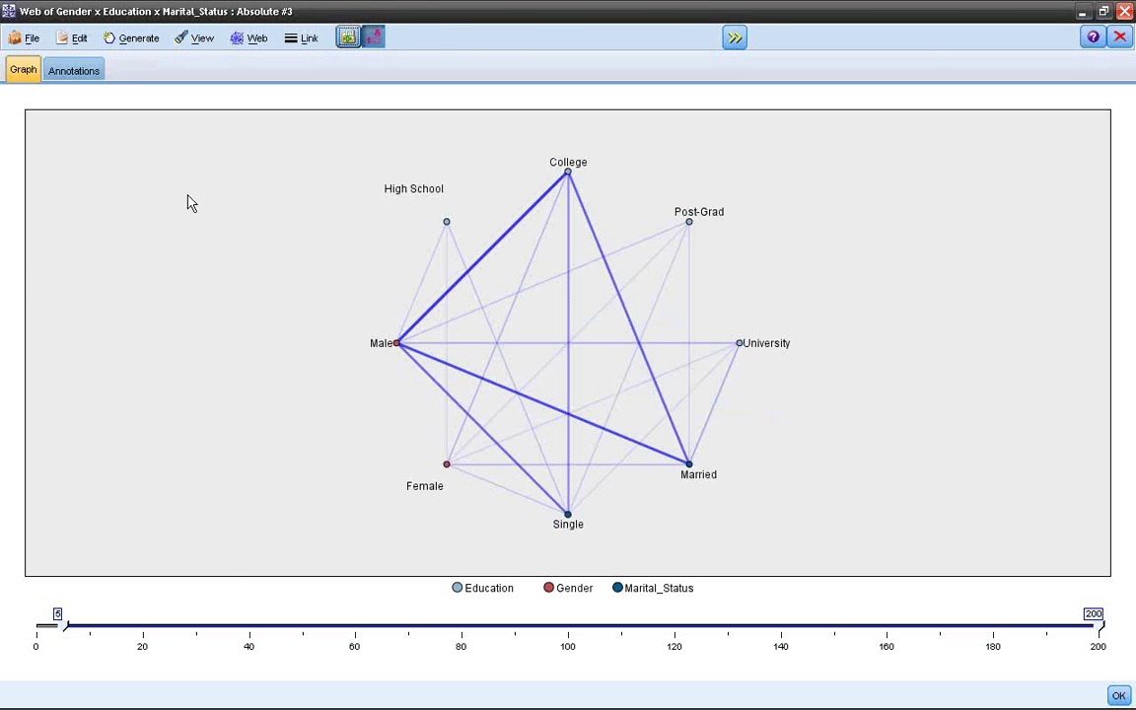
{"action": "left_click", "coordinate": [28, 39]}
{"action": "mouse_move", "coordinate": [55, 252]}
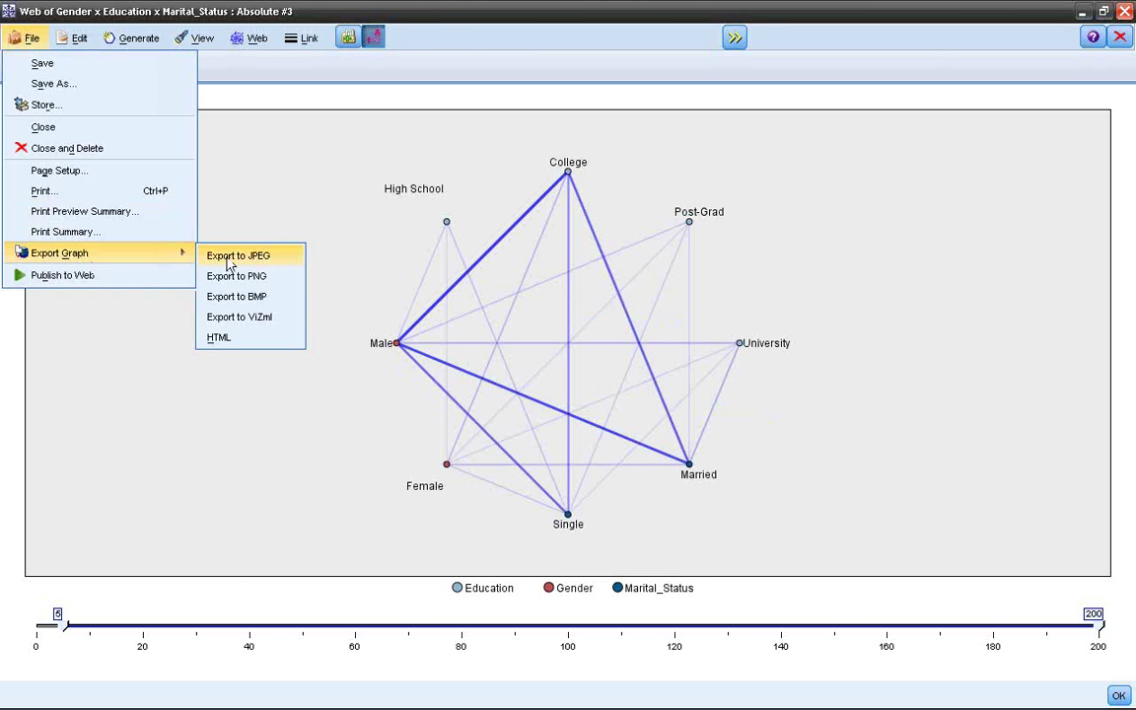
{"action": "left_click", "coordinate": [496, 160]}
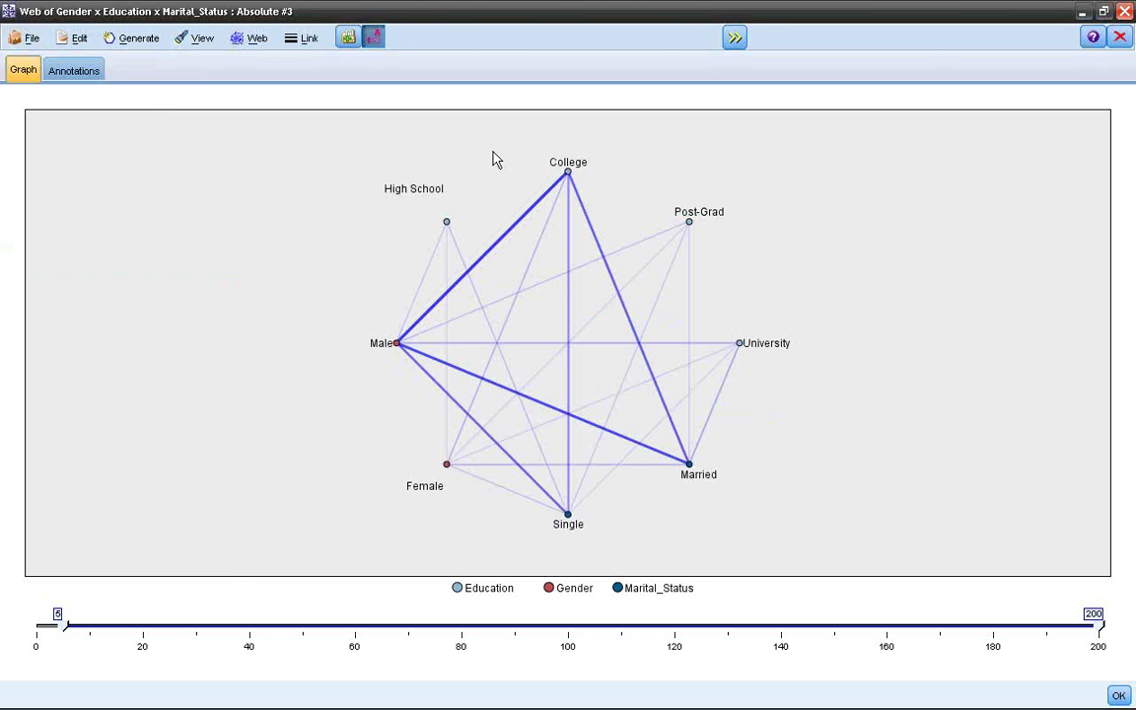
{"action": "left_click", "coordinate": [1121, 42]}
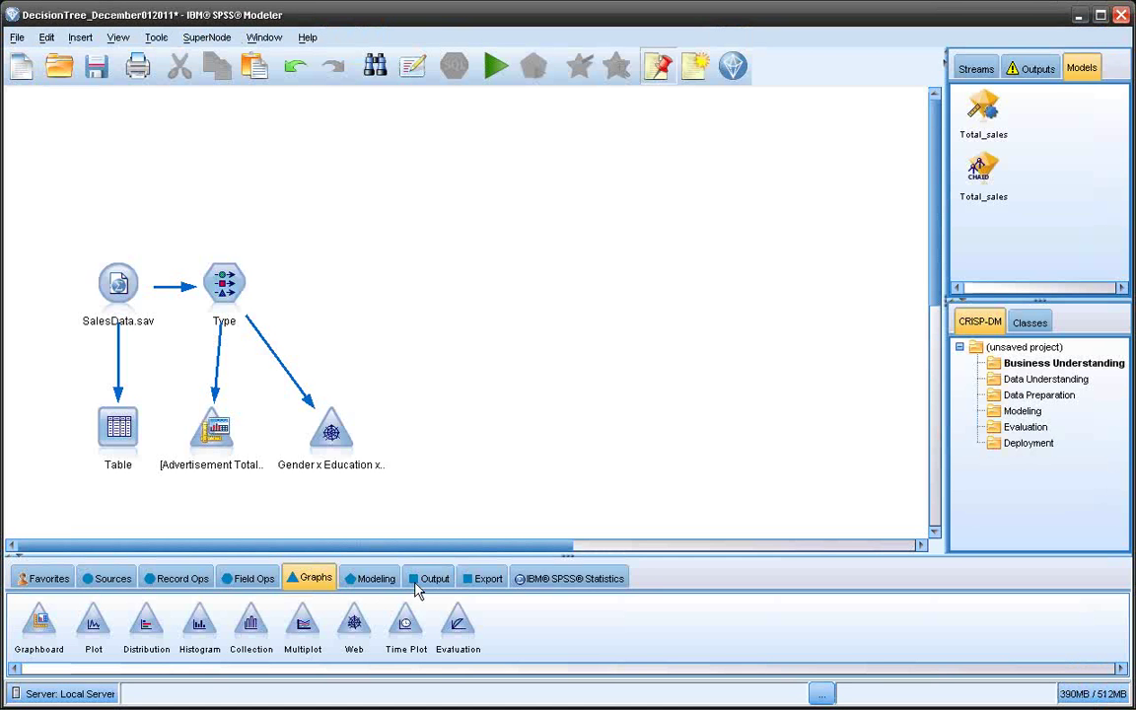
Place an Auto Numeric node above Type from the Modeling palette, link Type to it, and open it.
{"action": "left_click", "coordinate": [374, 579]}
{"action": "left_click_drag", "start_coordinate": [441, 674], "coordinate": [537, 680]}
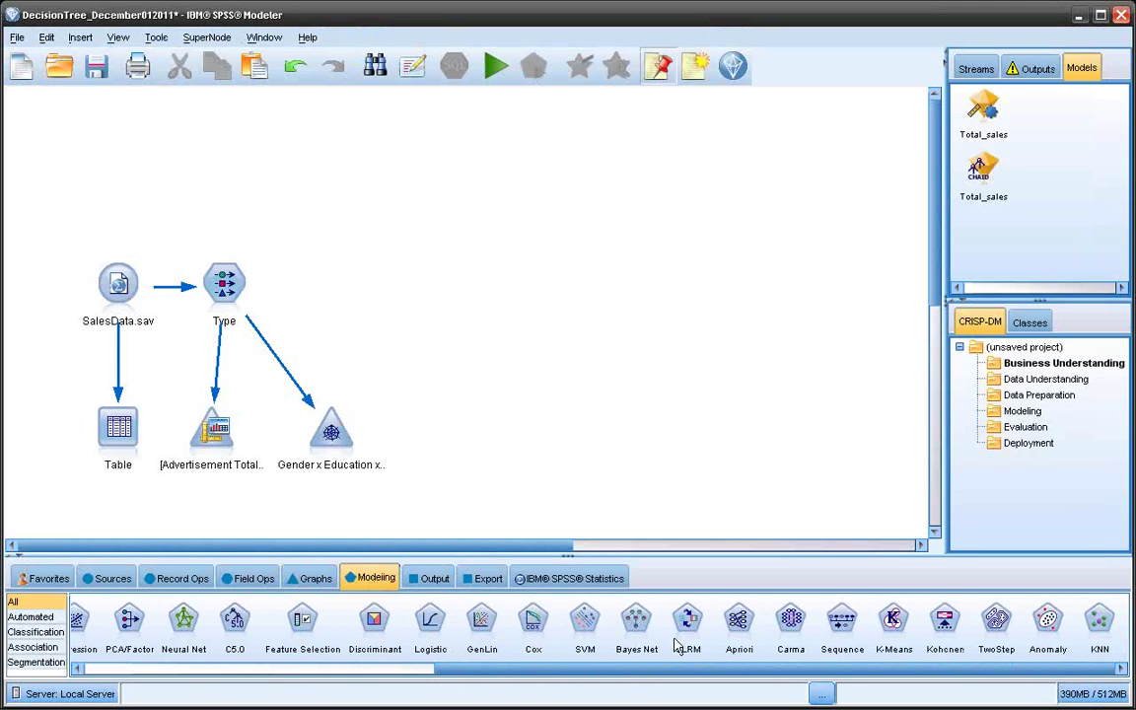
{"action": "left_click", "coordinate": [426, 619]}
{"action": "left_click", "coordinate": [374, 619]}
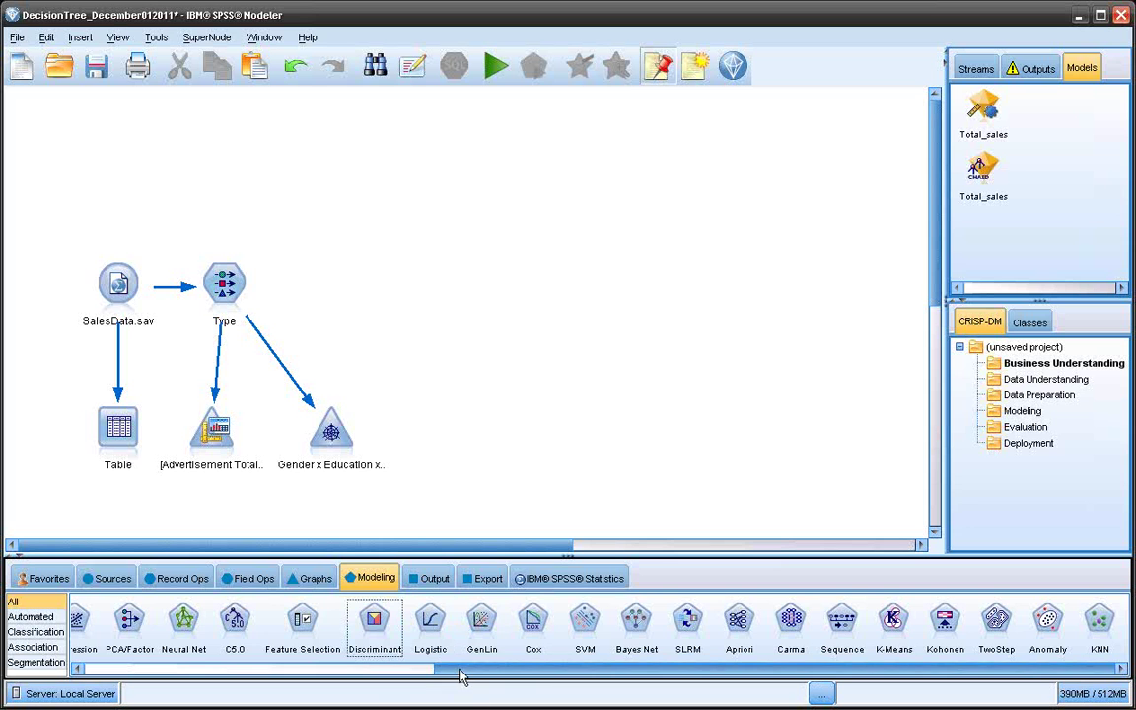
{"action": "left_click_drag", "start_coordinate": [461, 676], "coordinate": [69, 658]}
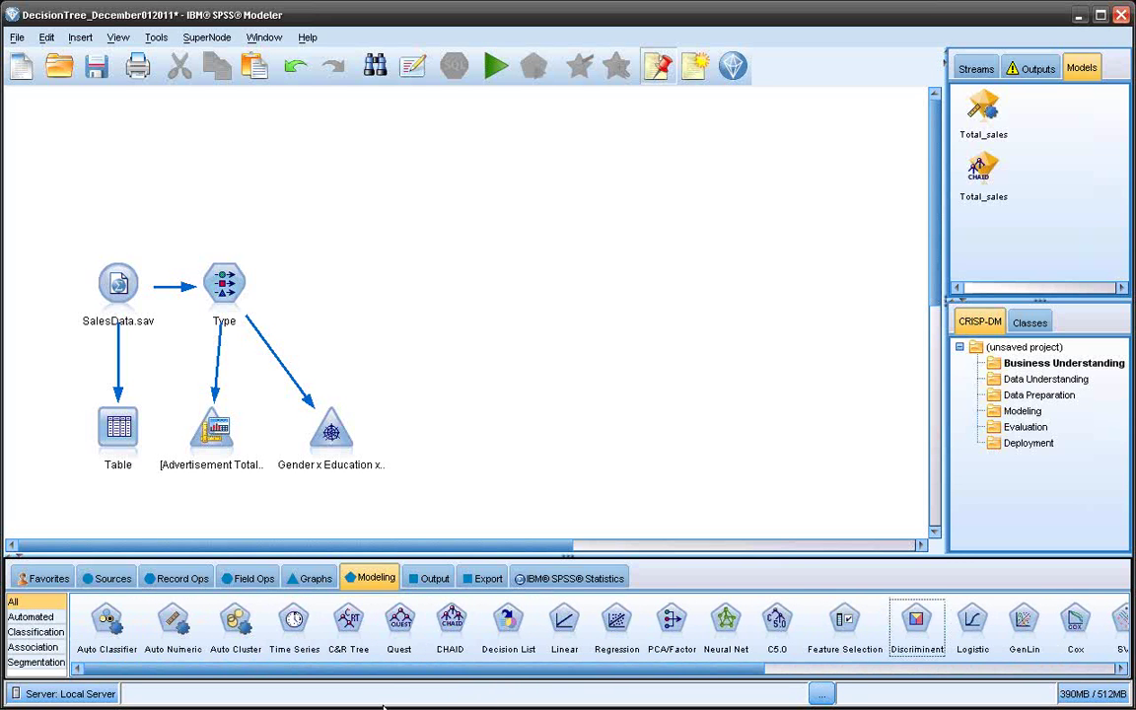
{"action": "left_click", "coordinate": [170, 619]}
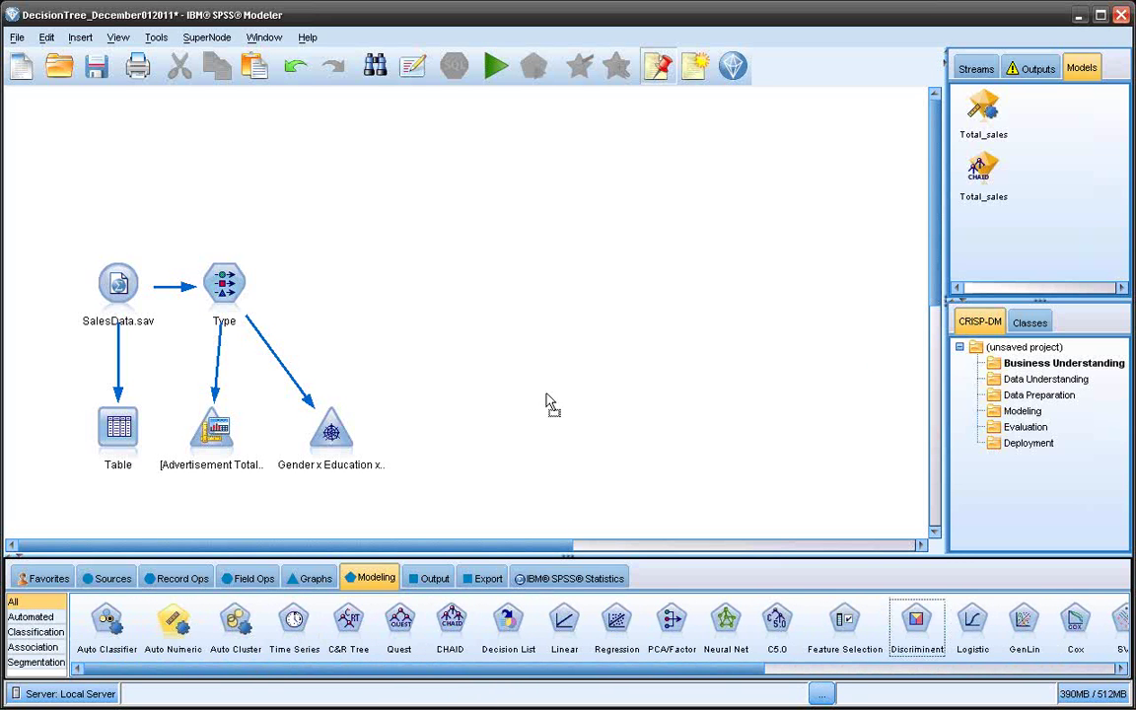
{"action": "left_click", "coordinate": [345, 277]}
{"action": "left_click_drag", "start_coordinate": [202, 251], "coordinate": [225, 168]}
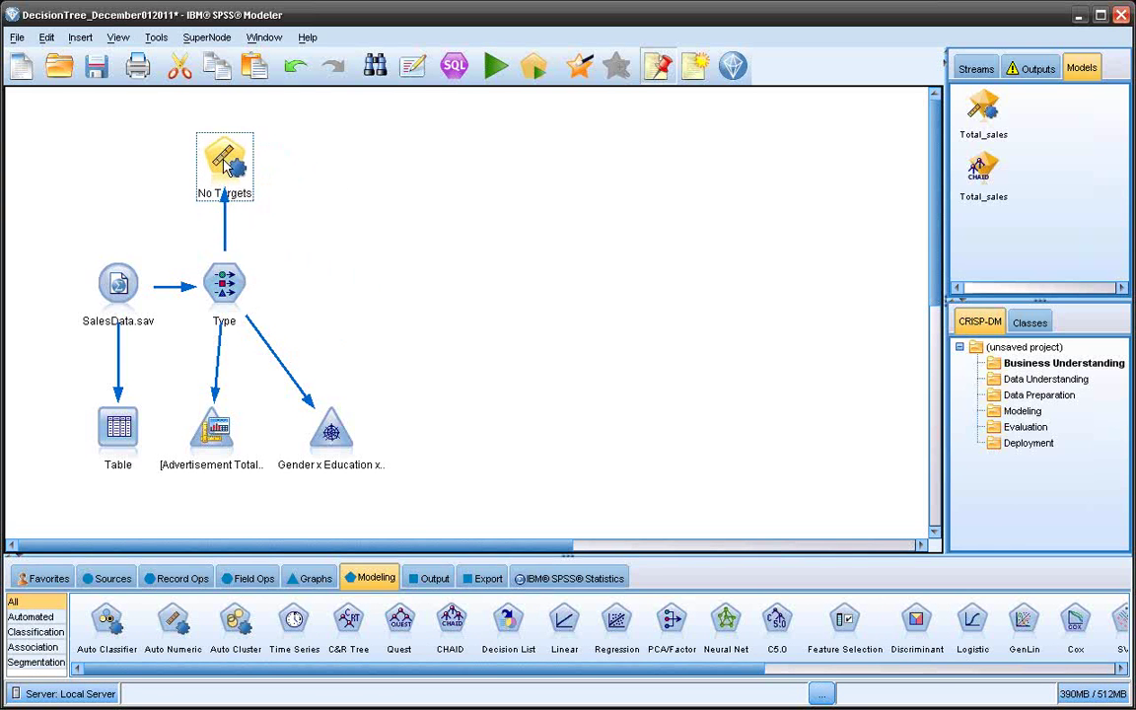
{"action": "double_click", "coordinate": [224, 166]}
Switch the Auto Numeric fields to custom settings with Total_sales as target.
{"action": "left_click_drag", "start_coordinate": [271, 74], "coordinate": [382, 103]}
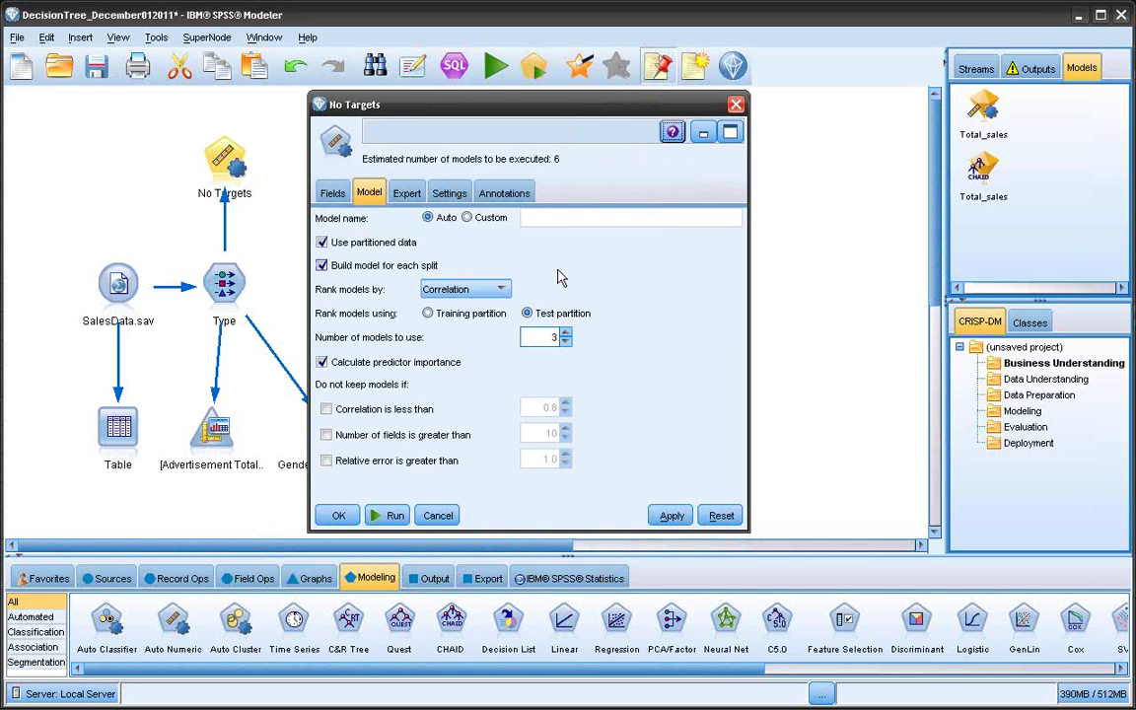
{"action": "left_click", "coordinate": [331, 193]}
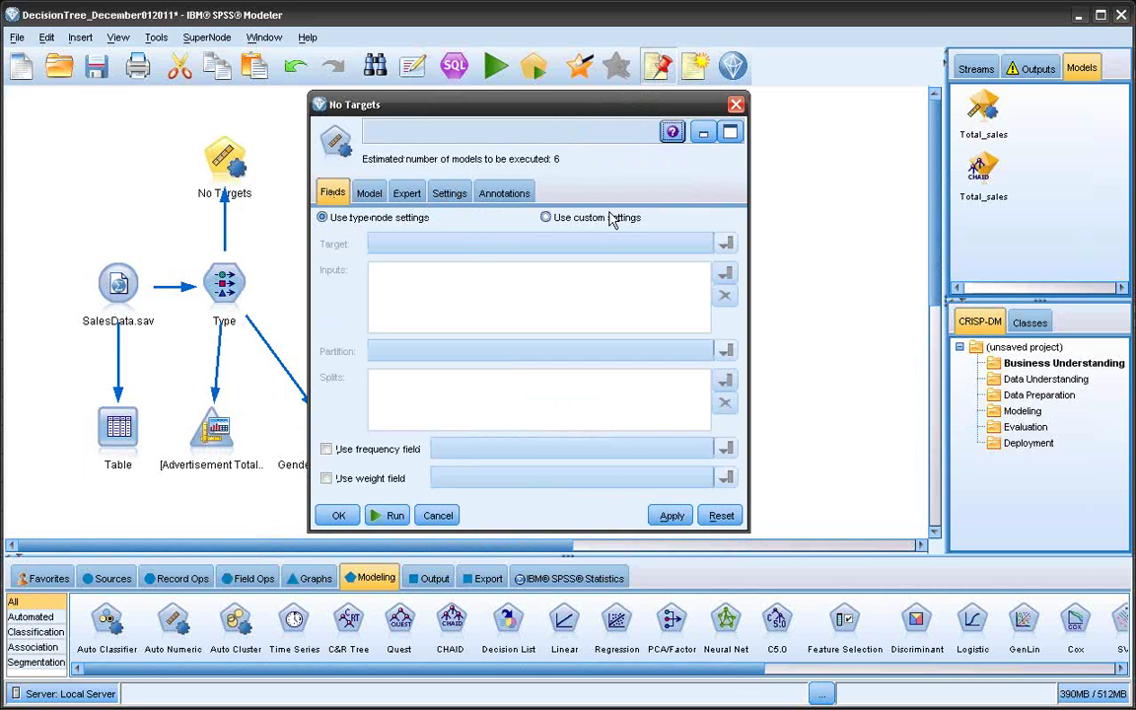
{"action": "left_click", "coordinate": [547, 217]}
{"action": "left_click", "coordinate": [725, 242]}
{"action": "left_click", "coordinate": [458, 353]}
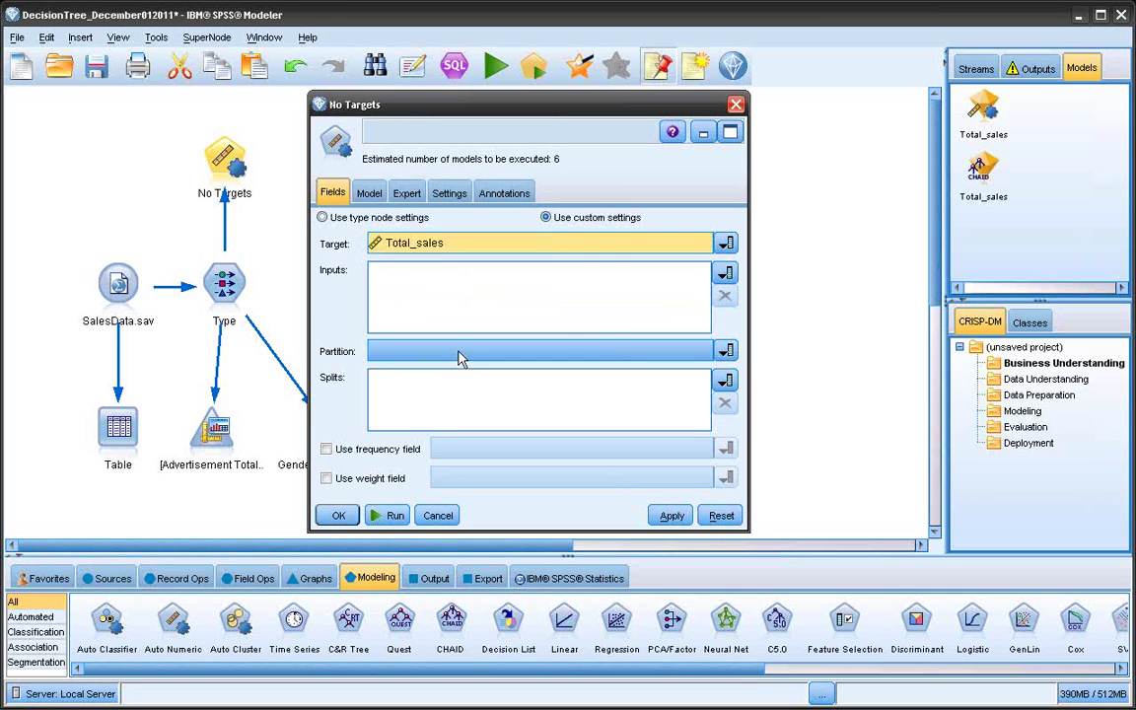
Use Gender, HHI, Satisfaction_Score and Advertisement as inputs and run the Auto Numeric node.
{"action": "left_click", "coordinate": [725, 275]}
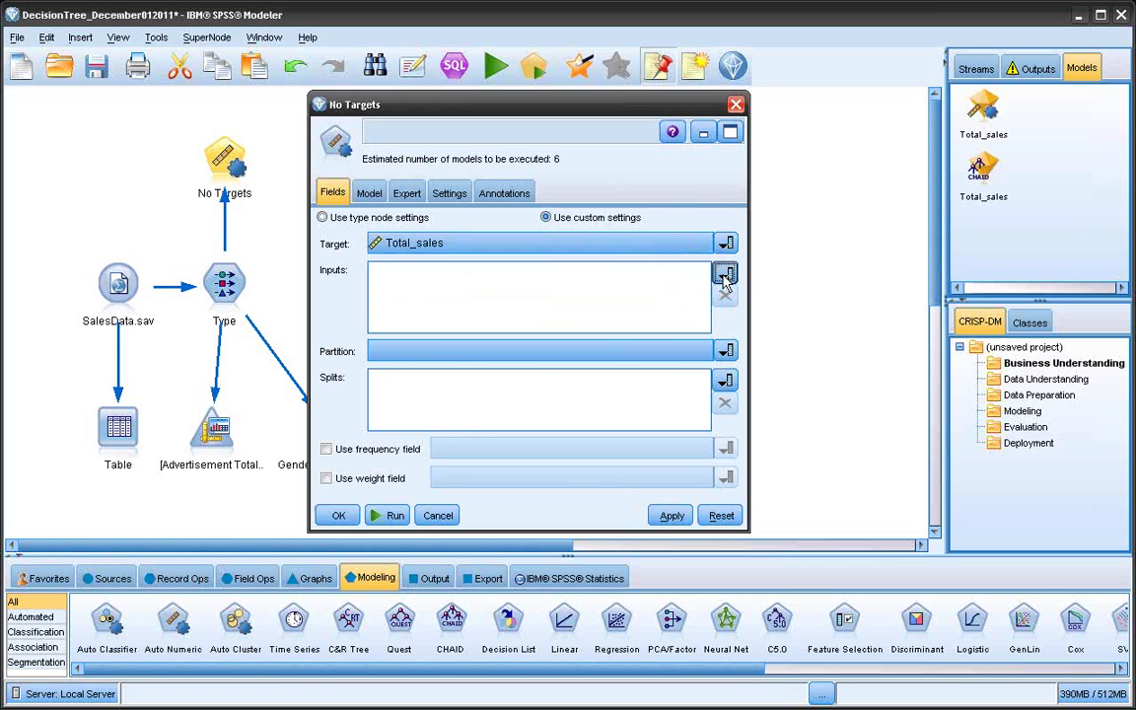
{"action": "left_click", "coordinate": [502, 258]}
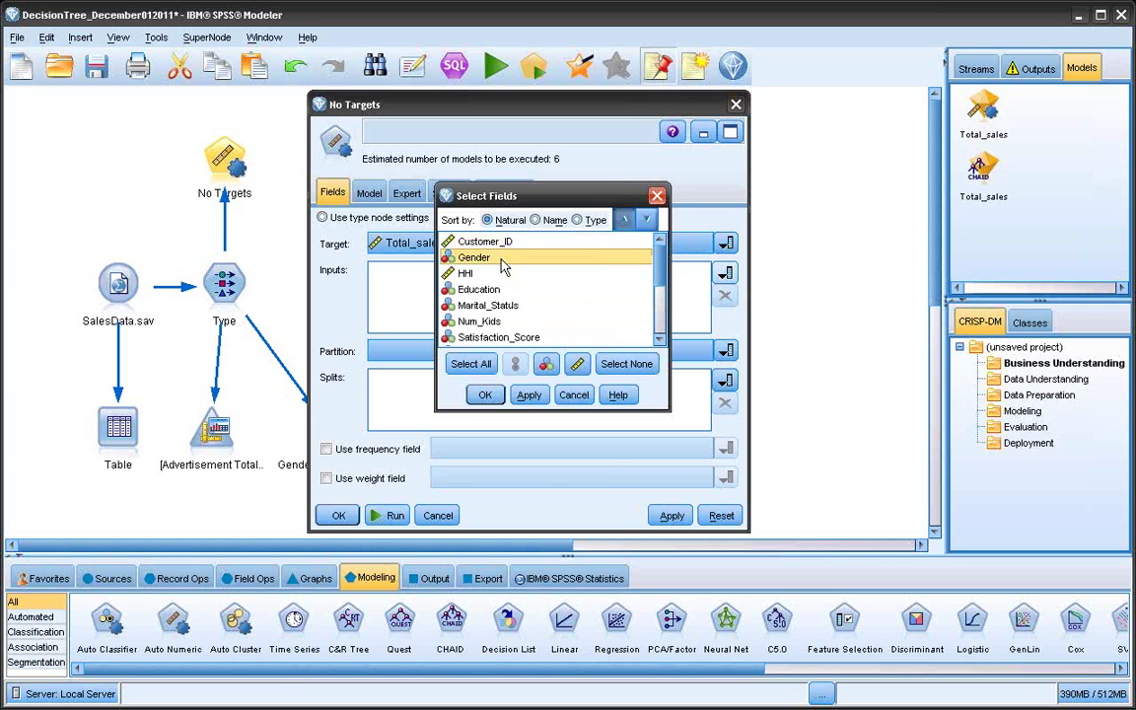
{"action": "left_click", "coordinate": [493, 273], "text": "ctrl"}
{"action": "left_click", "coordinate": [525, 338], "text": "ctrl"}
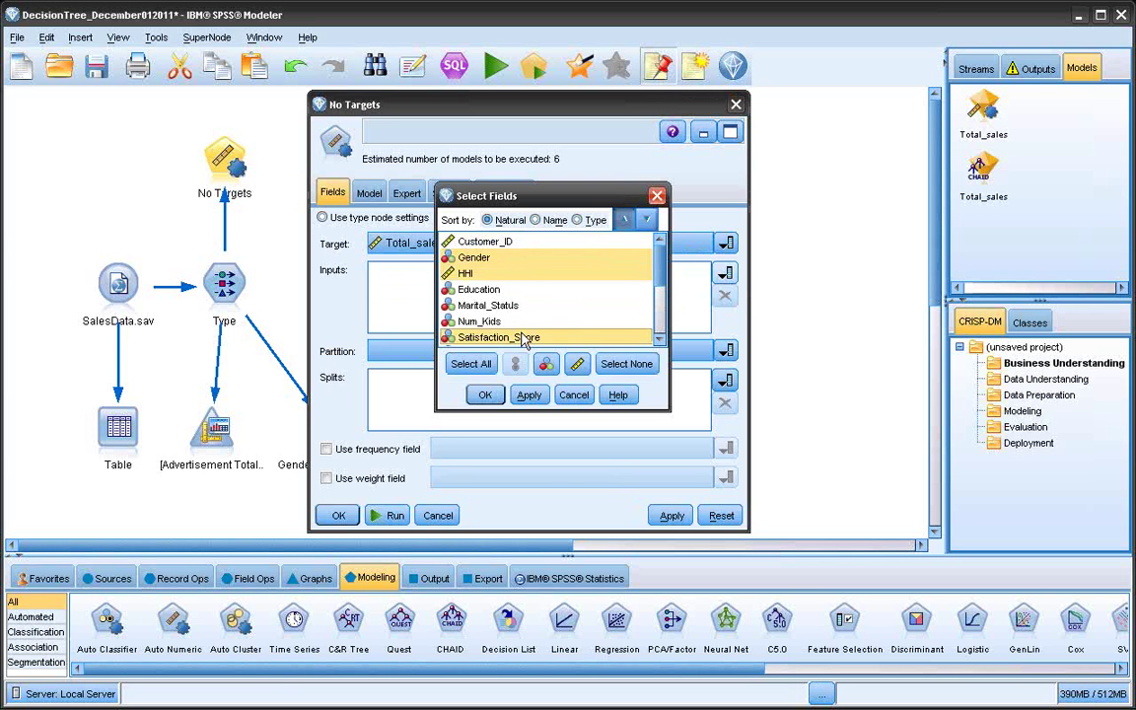
{"action": "scroll", "coordinate": [525, 338], "scroll_direction": "down", "scroll_amount": 1}
{"action": "left_click", "coordinate": [493, 304], "text": "ctrl"}
{"action": "left_click", "coordinate": [522, 394]}
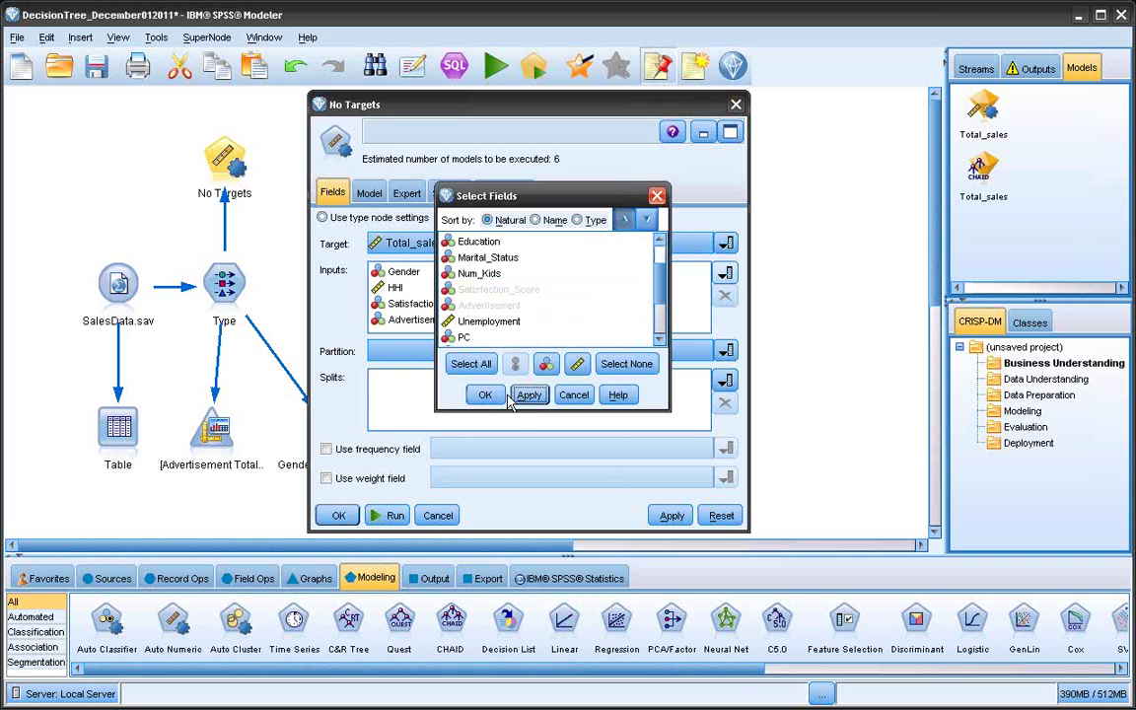
{"action": "left_click", "coordinate": [484, 395]}
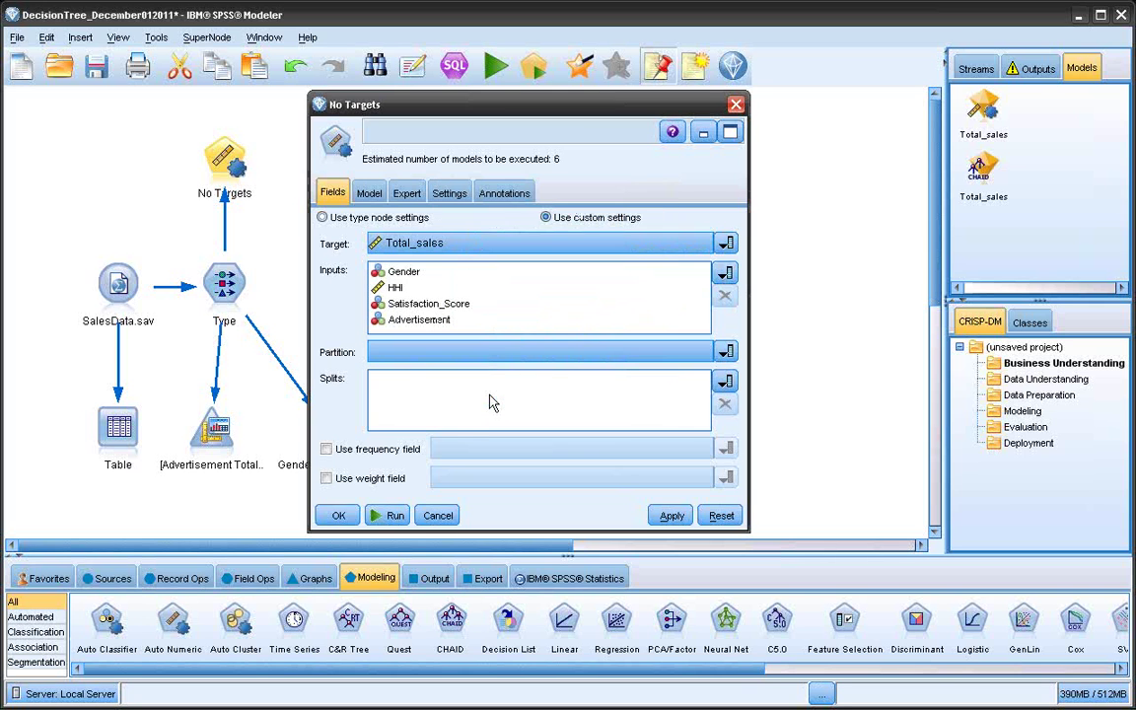
{"action": "left_click", "coordinate": [394, 517]}
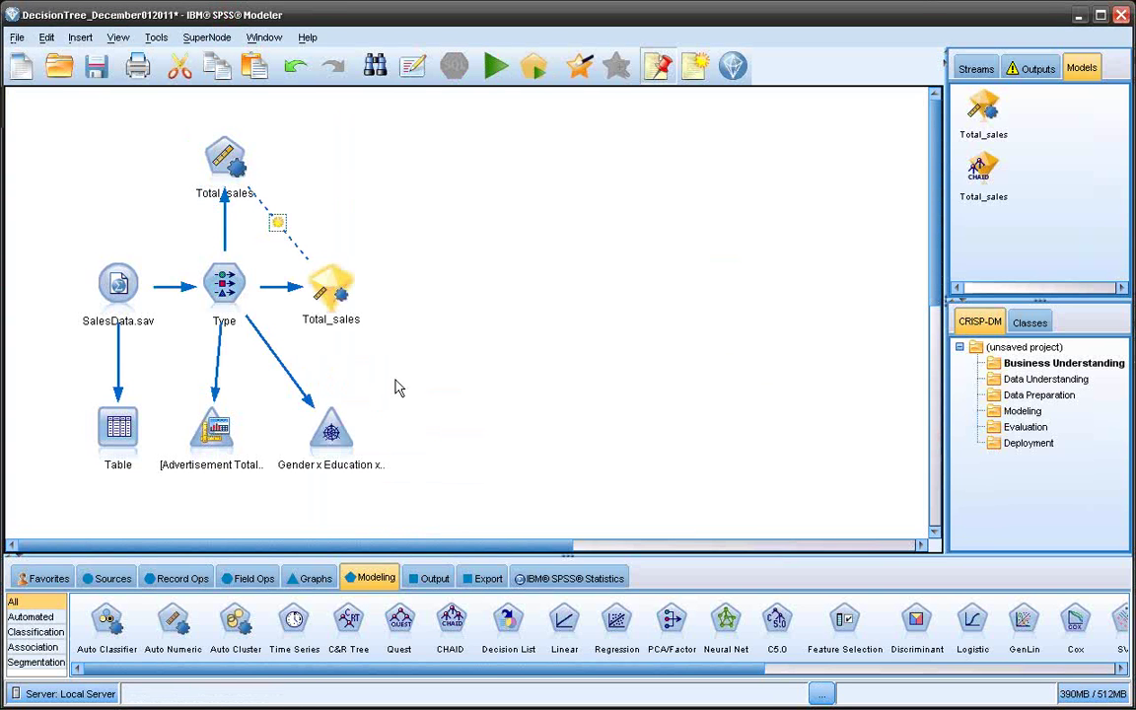
Review the model ranking, with CHAID 1 top at 0.966 correlation, then close it.
{"action": "left_click_drag", "start_coordinate": [333, 283], "coordinate": [364, 169]}
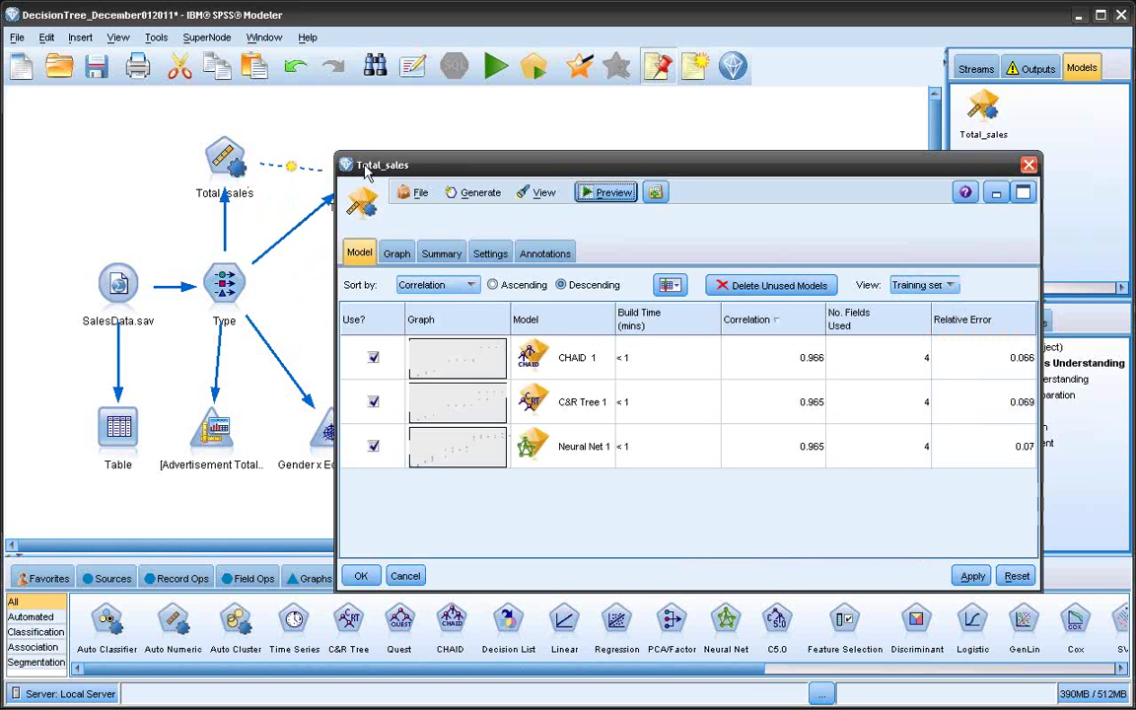
{"action": "left_click_drag", "start_coordinate": [505, 150], "coordinate": [309, 132]}
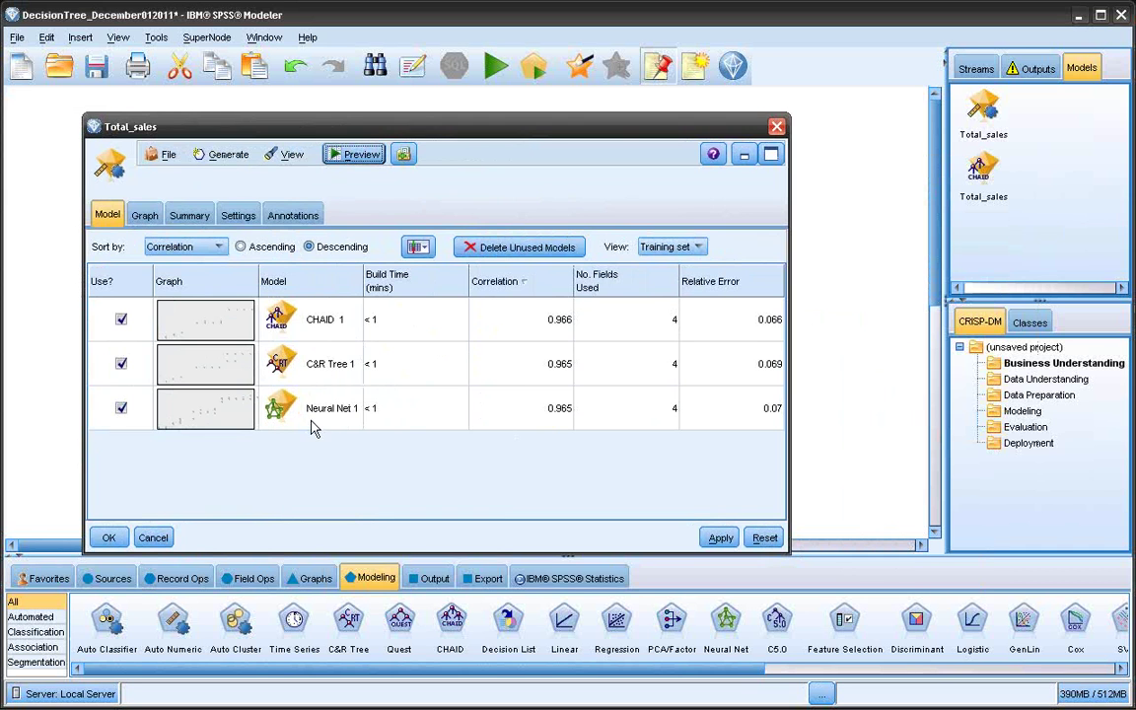
{"action": "left_click", "coordinate": [310, 333]}
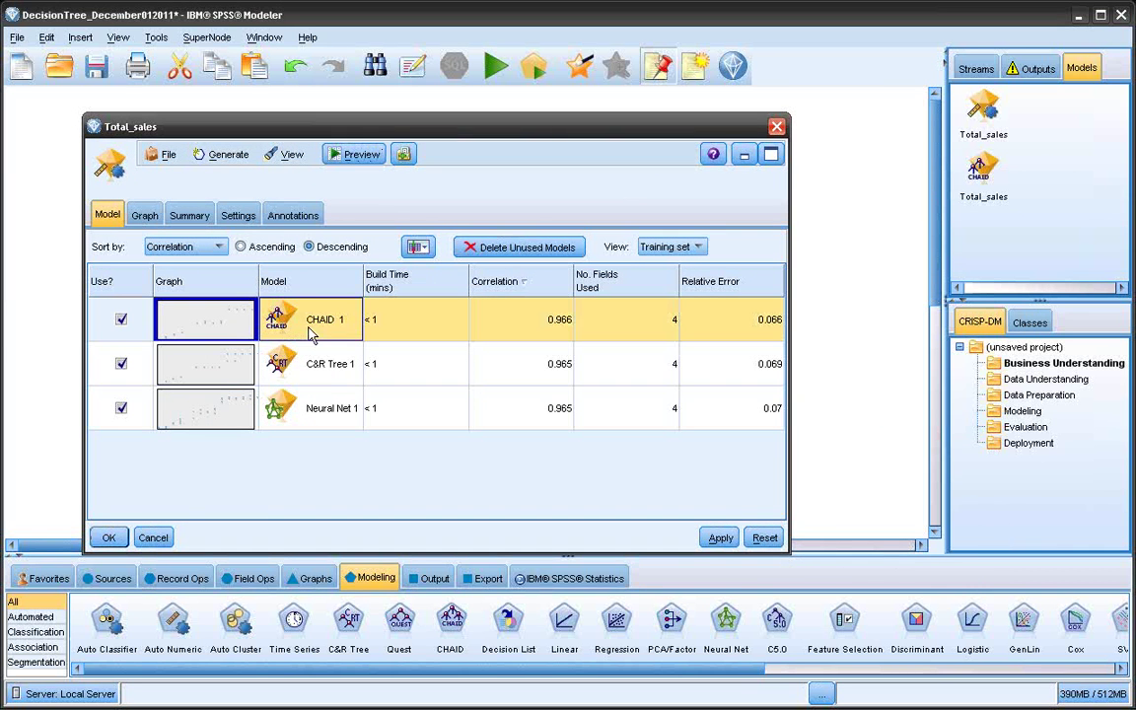
{"action": "left_click", "coordinate": [108, 538]}
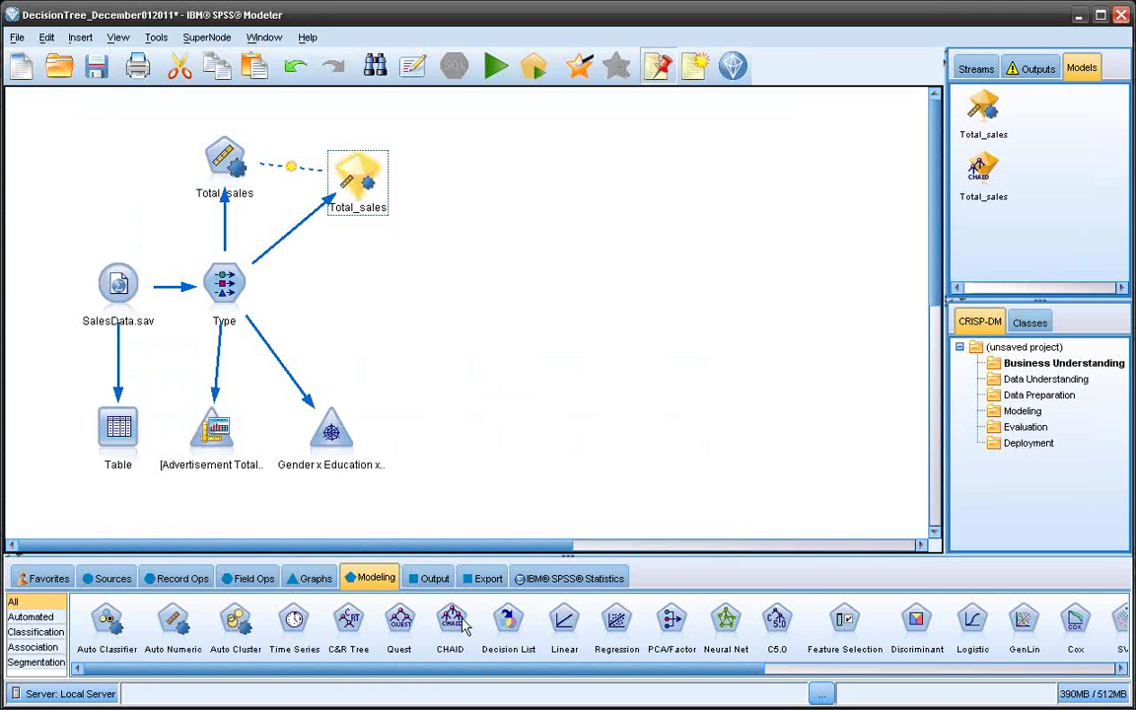
Add a CHAID node off Type, clear its predictors, and set Total_sales as target.
{"action": "left_click", "coordinate": [370, 292]}
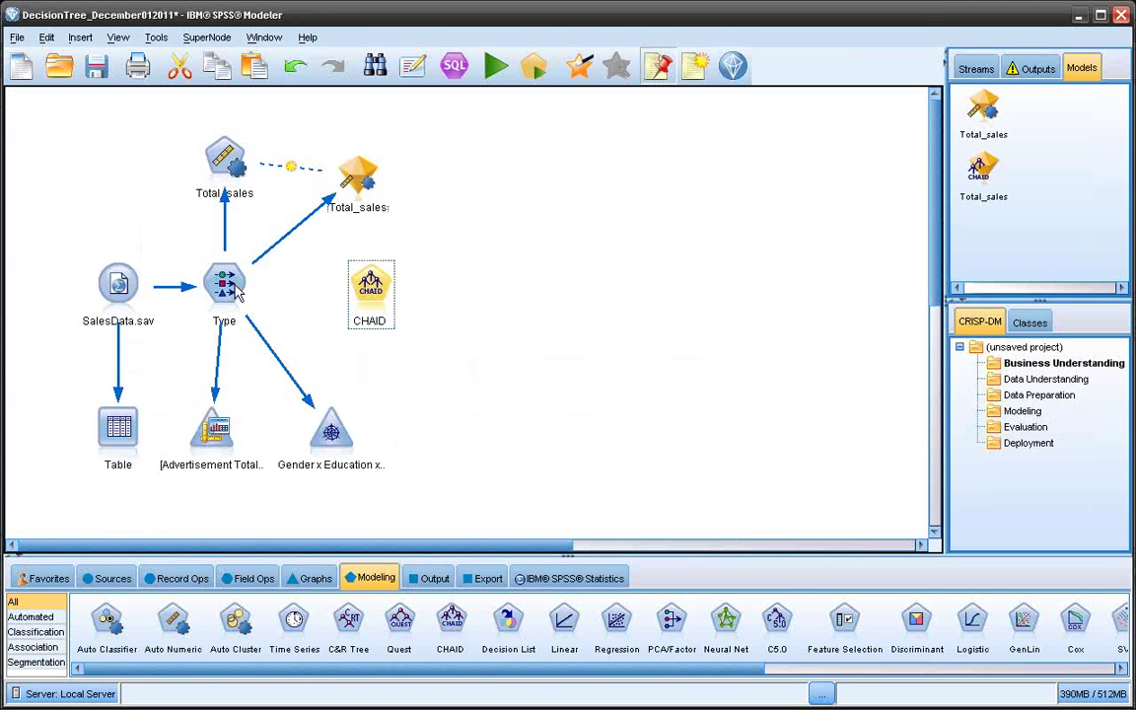
{"action": "left_click_drag", "start_coordinate": [236, 286], "coordinate": [387, 298]}
{"action": "double_click", "coordinate": [372, 288]}
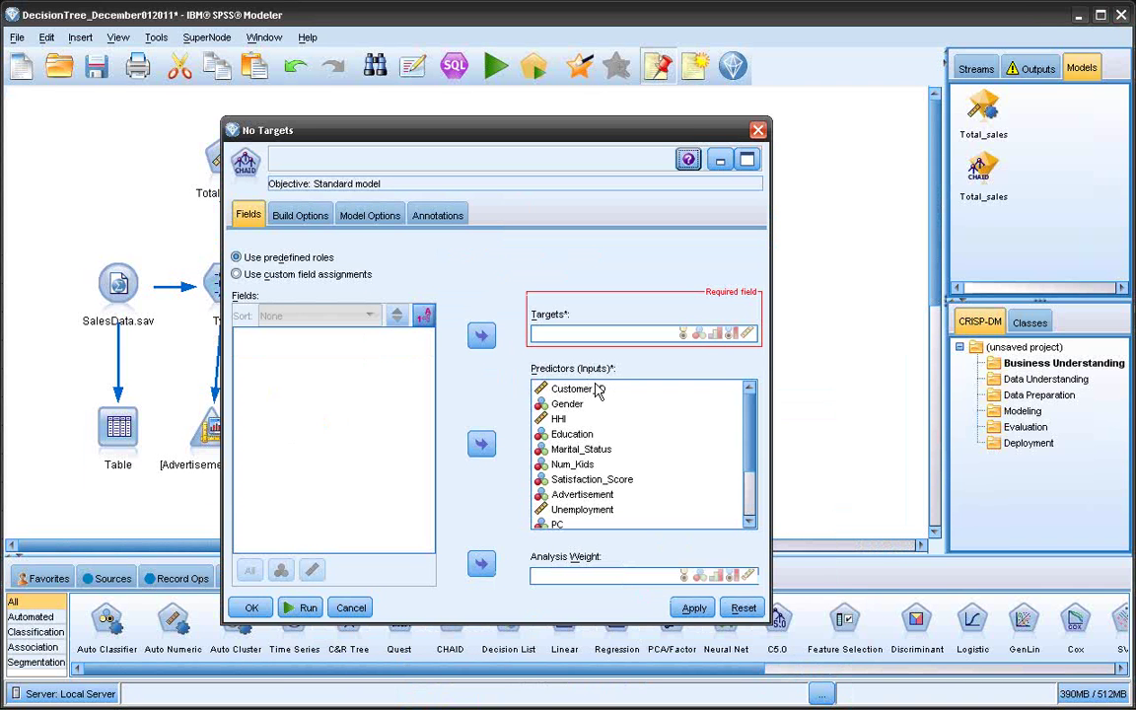
{"action": "left_click", "coordinate": [582, 388]}
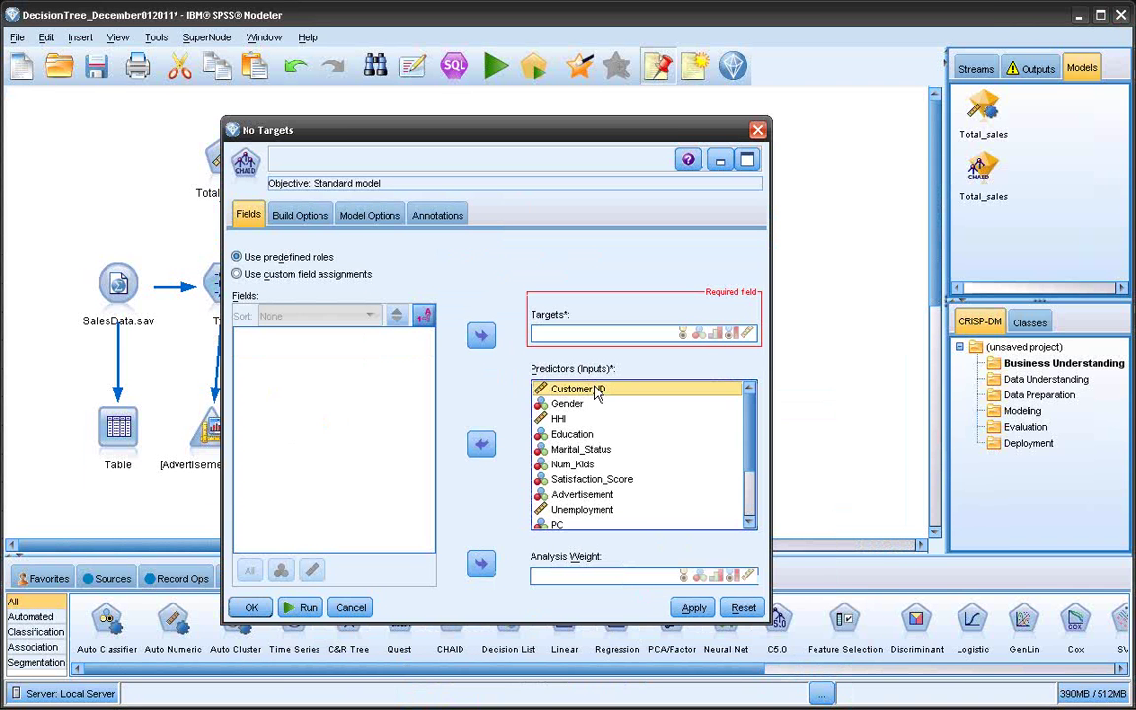
{"action": "key", "text": "shift+Down"}
{"action": "key", "text": "shift+Down"}
{"action": "key", "text": "shift+Down"}
{"action": "key", "text": "shift+Down"}
{"action": "key", "text": "shift+Down"}
{"action": "key", "text": "shift+Down"}
{"action": "key", "text": "shift+Down"}
{"action": "key", "text": "shift+Down"}
{"action": "key", "text": "shift+Down"}
{"action": "key", "text": "shift+Down"}
{"action": "key", "text": "shift+Down"}
{"action": "key", "text": "shift+Down"}
{"action": "key", "text": "shift+Down"}
{"action": "key", "text": "shift+Down"}
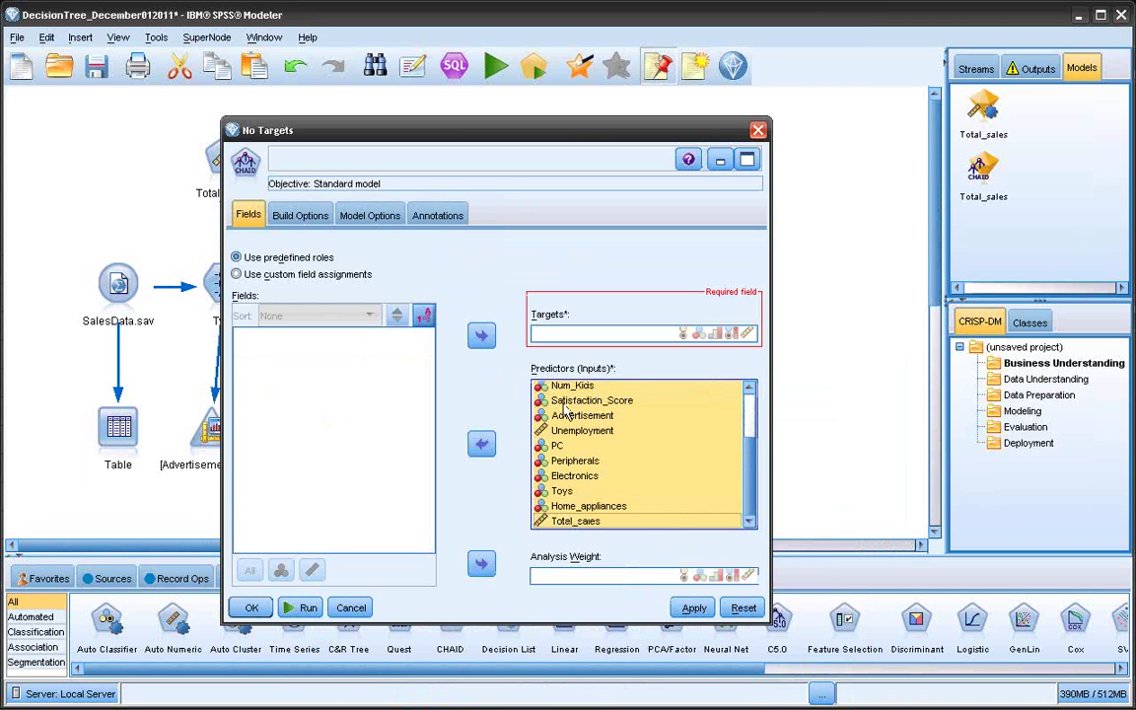
{"action": "left_click", "coordinate": [481, 443]}
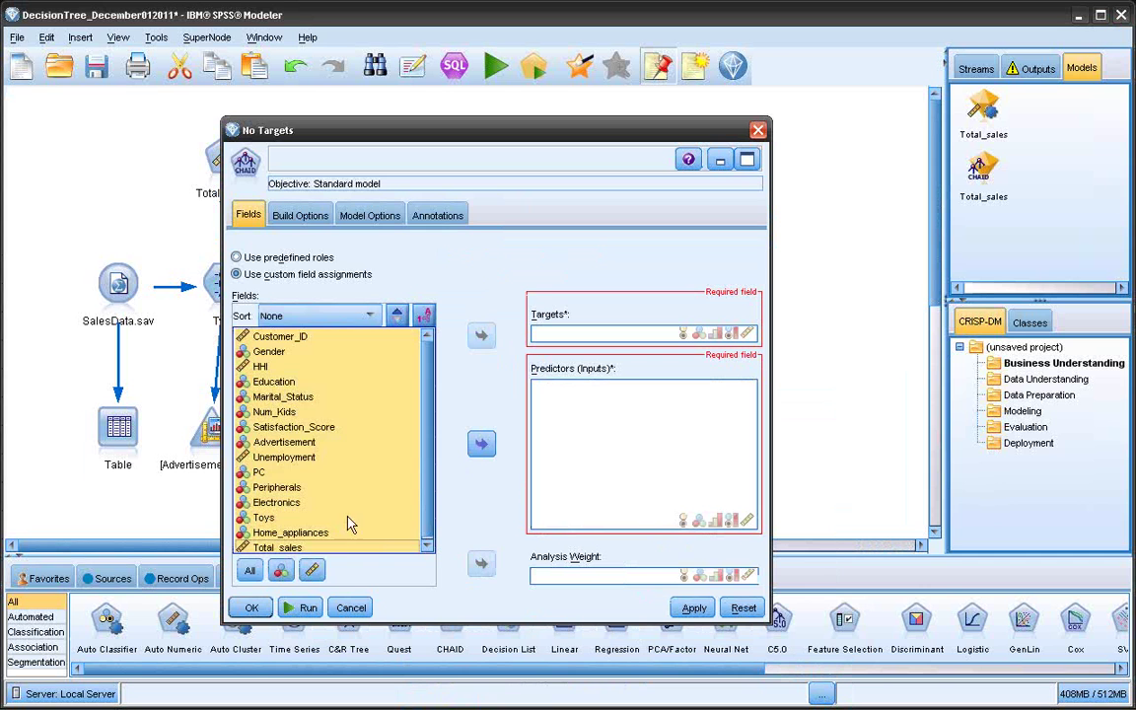
{"action": "left_click_drag", "start_coordinate": [325, 546], "coordinate": [595, 335]}
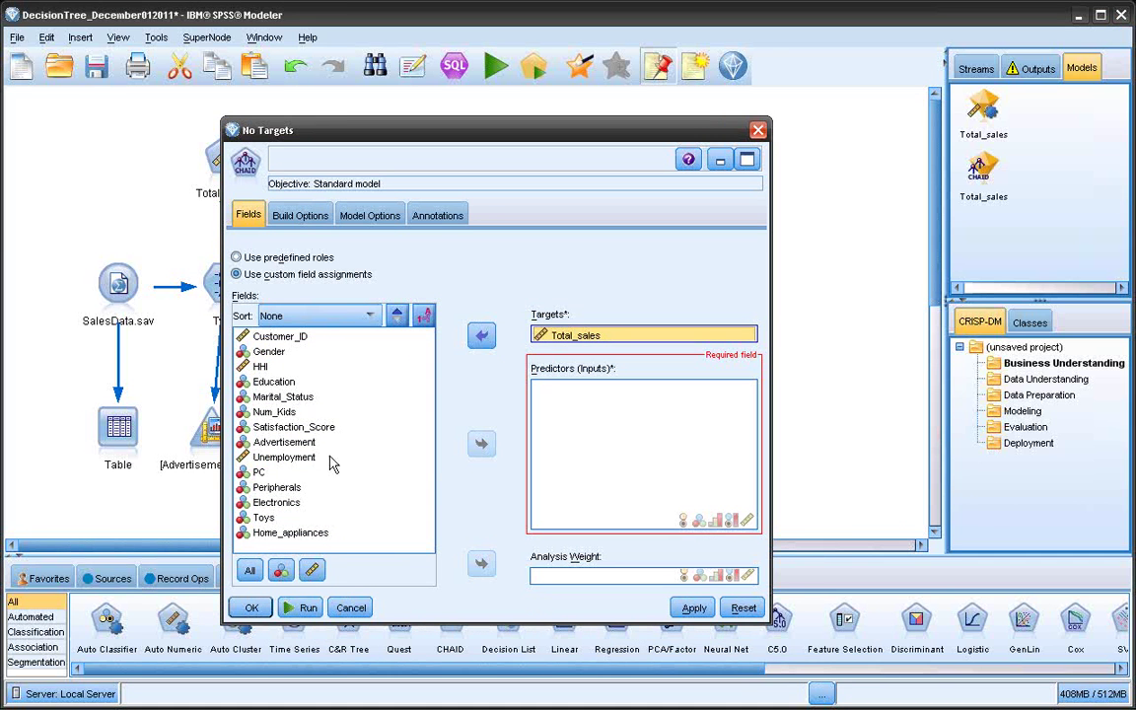
Add Gender, Education, Satisfaction_Score and Advertisement as predictors, apply, and build the CHAID model.
{"action": "left_click_drag", "start_coordinate": [269, 351], "coordinate": [609, 425]}
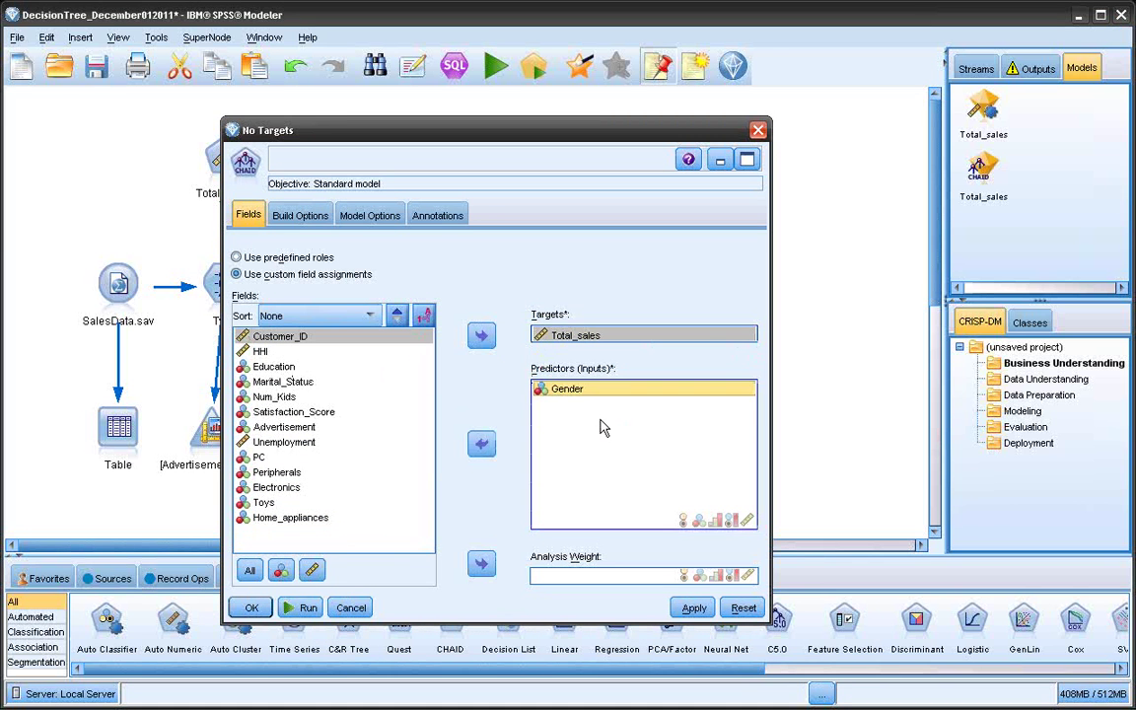
{"action": "left_click_drag", "start_coordinate": [276, 366], "coordinate": [581, 419]}
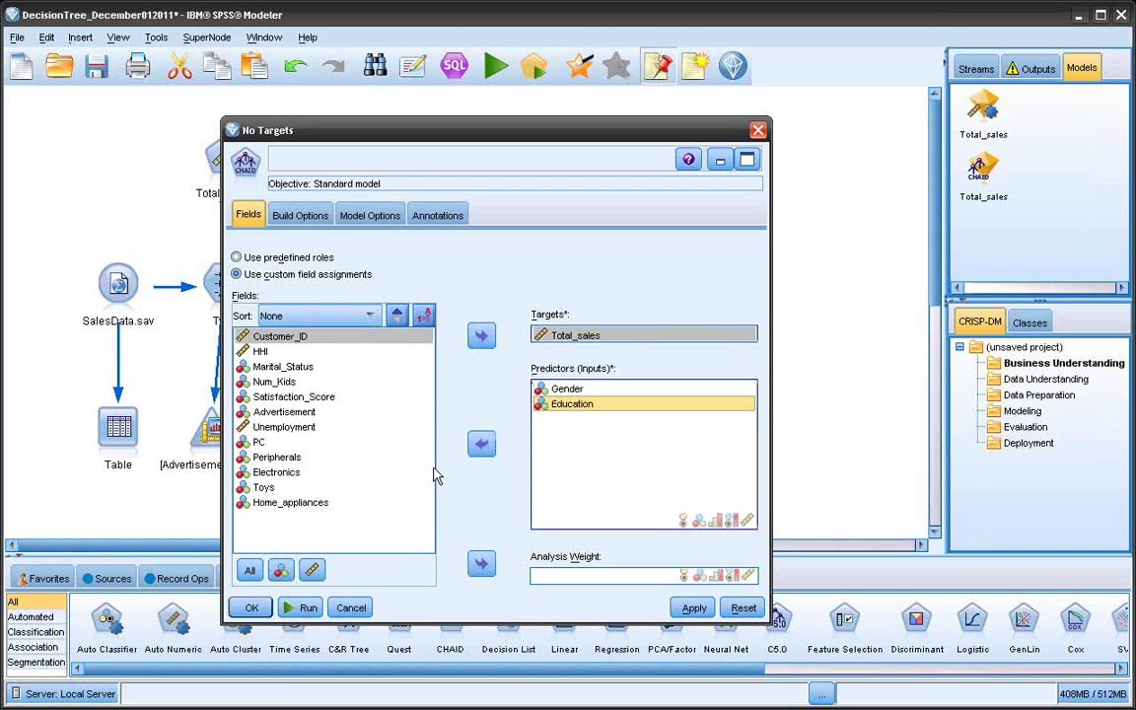
{"action": "left_click_drag", "start_coordinate": [276, 396], "coordinate": [578, 459]}
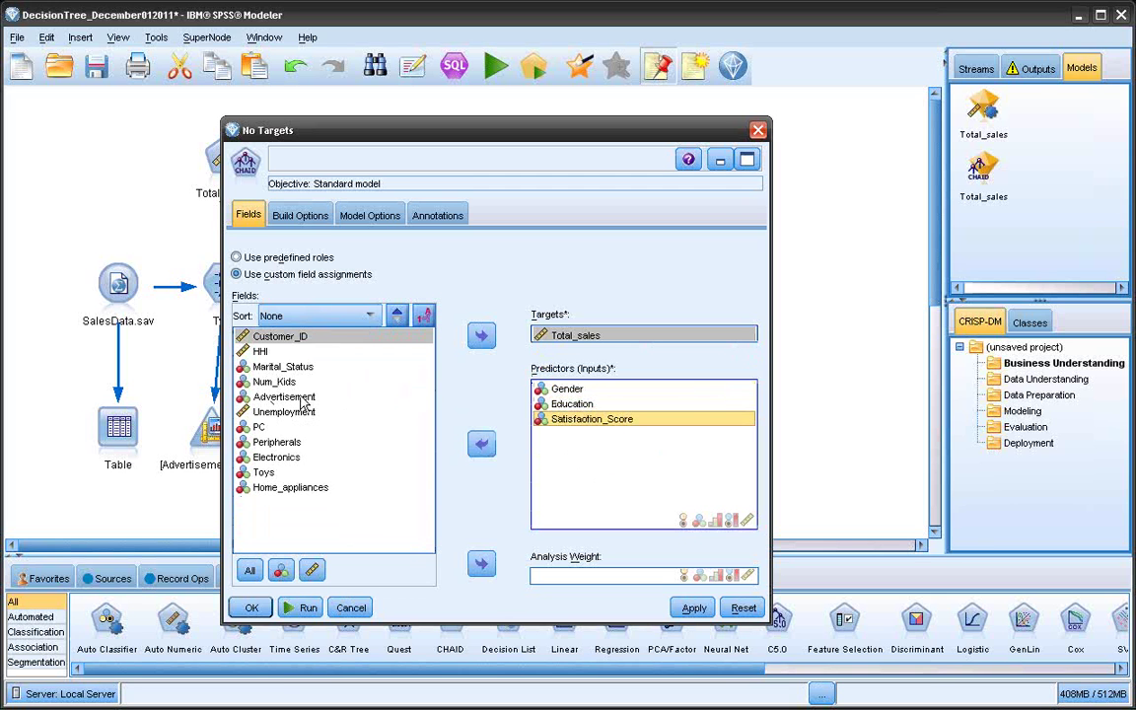
{"action": "left_click_drag", "start_coordinate": [303, 403], "coordinate": [546, 409]}
{"action": "left_click", "coordinate": [695, 609]}
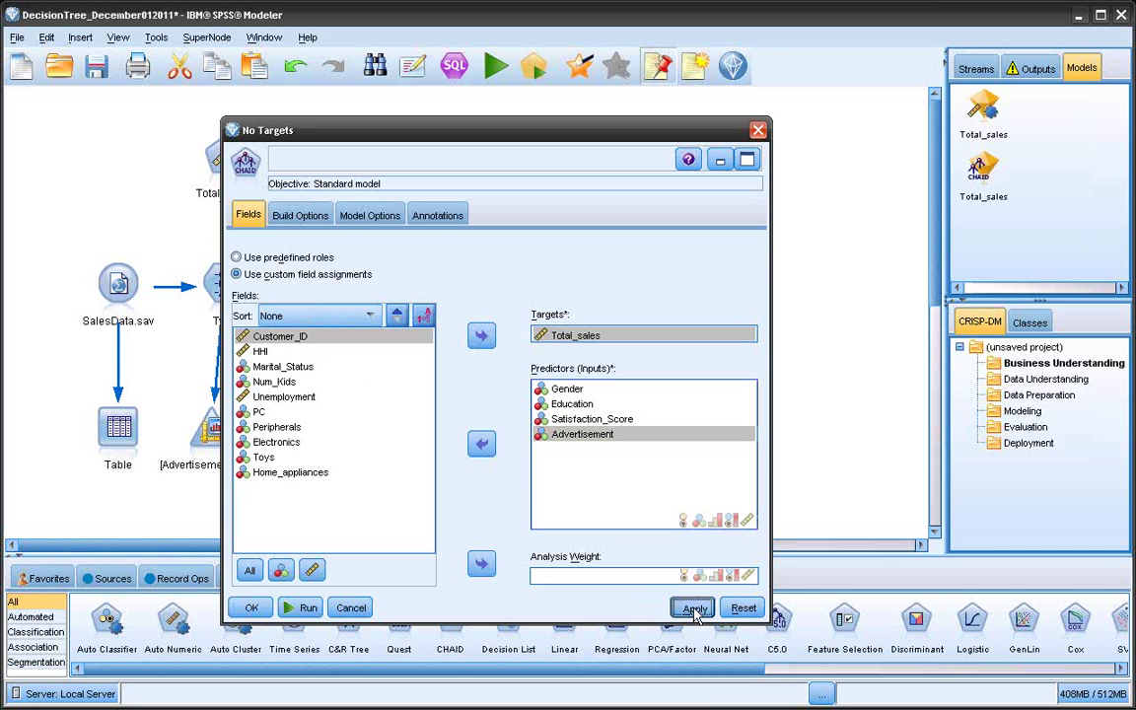
{"action": "left_click", "coordinate": [304, 608]}
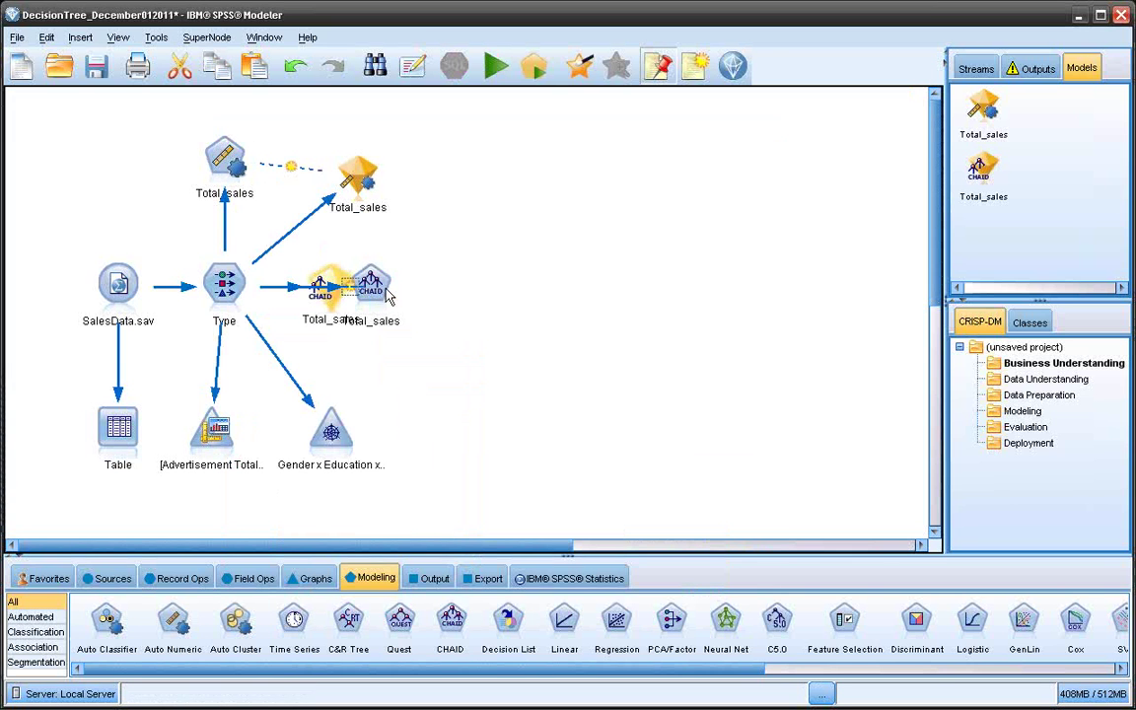
Move the CHAID node right, place its nugget below, and open the nugget's predictor importance view.
{"action": "left_click_drag", "start_coordinate": [383, 267], "coordinate": [424, 267]}
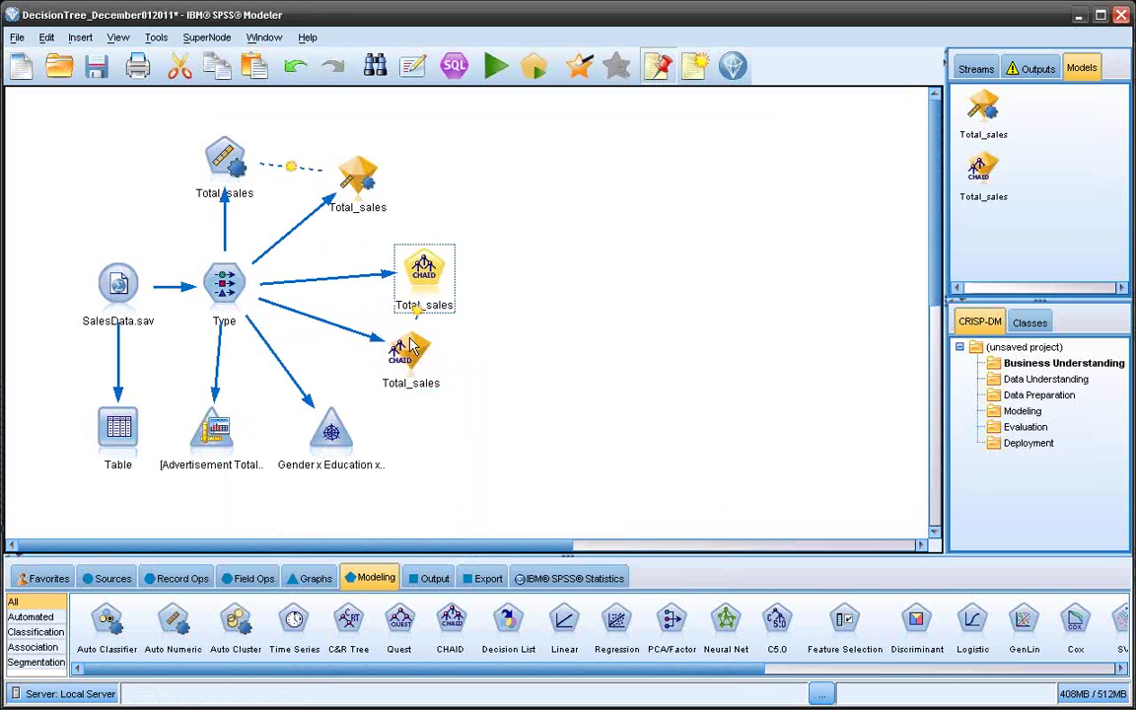
{"action": "mouse_move", "coordinate": [422, 360]}
{"action": "left_mouse_down"}
{"action": "mouse_move", "coordinate": [449, 367]}
{"action": "mouse_move", "coordinate": [424, 385]}
{"action": "left_mouse_up"}
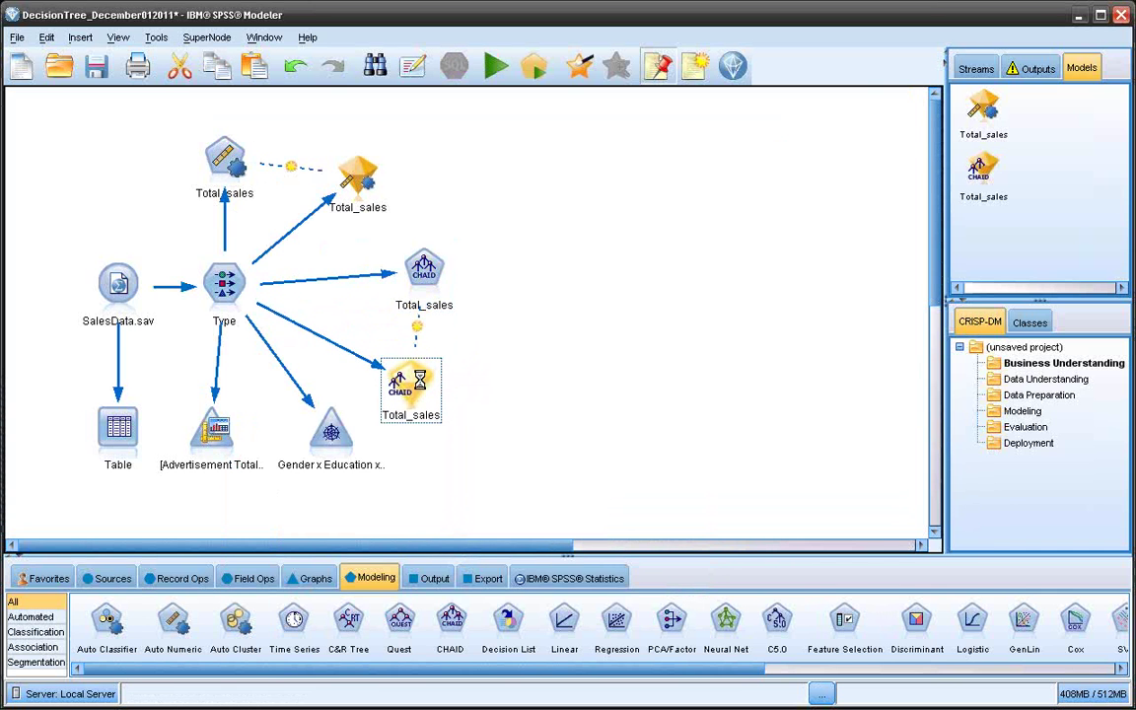
{"action": "double_click", "coordinate": [421, 384]}
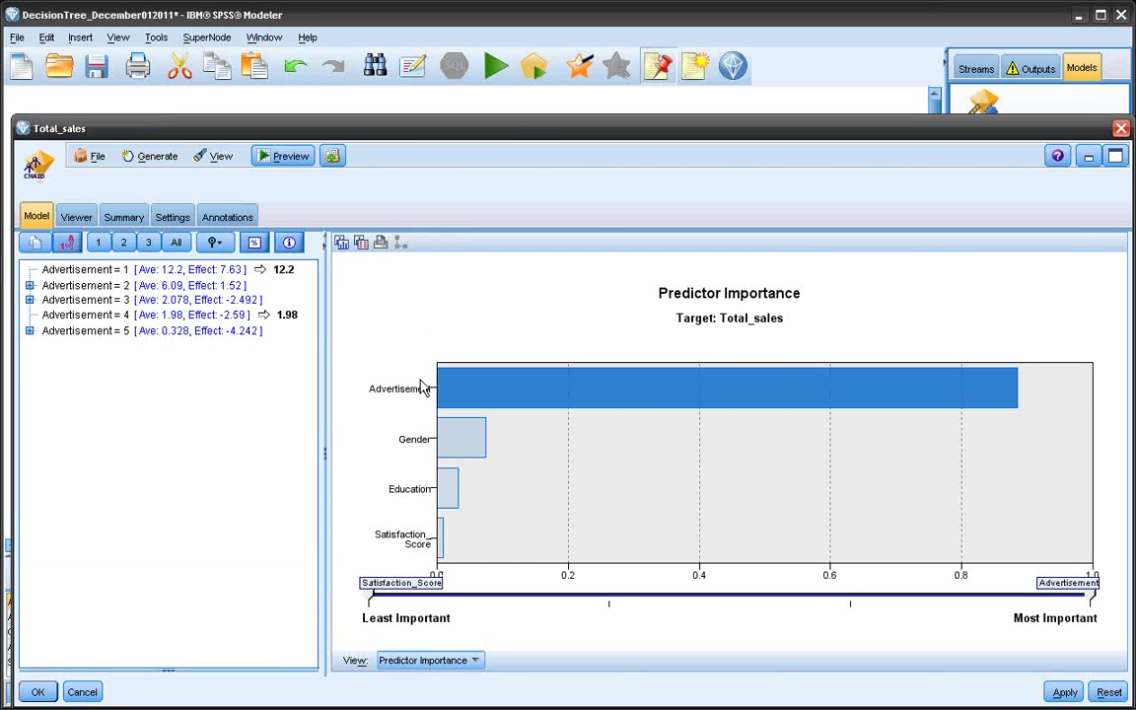
{"action": "left_click_drag", "start_coordinate": [524, 135], "coordinate": [521, 69]}
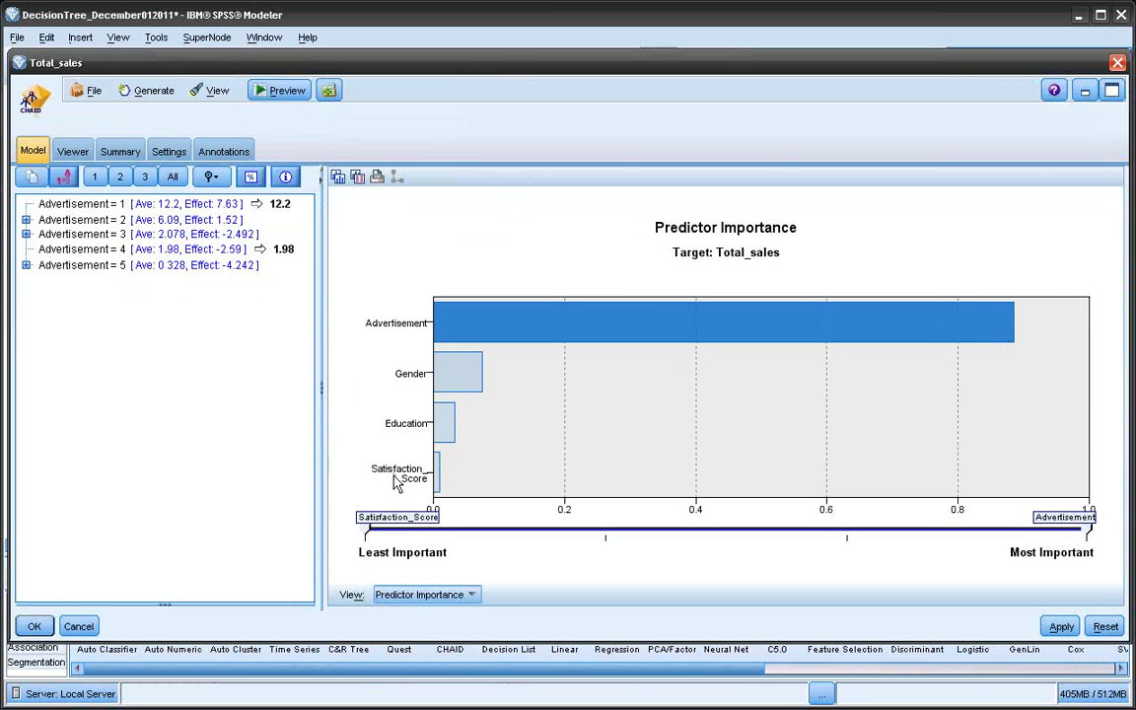
Show the Total_sales CHAID tree diagram in the Viewer and position the window beside the stream.
{"action": "left_click", "coordinate": [74, 153]}
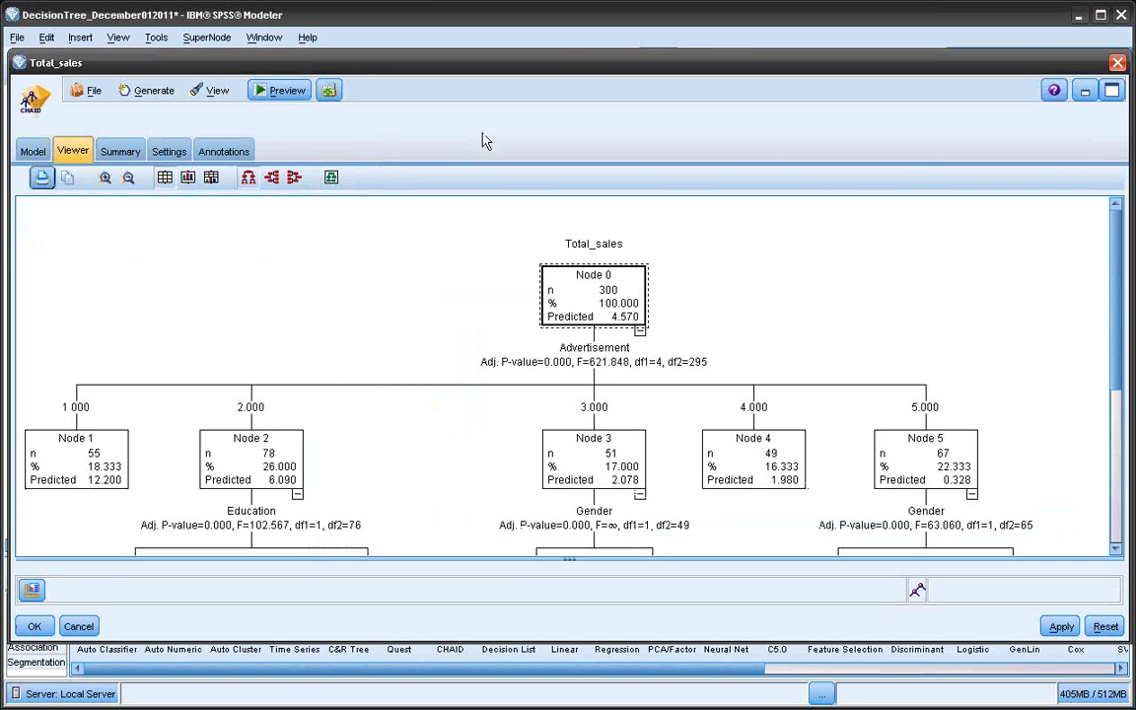
{"action": "left_click_drag", "start_coordinate": [562, 70], "coordinate": [570, 58]}
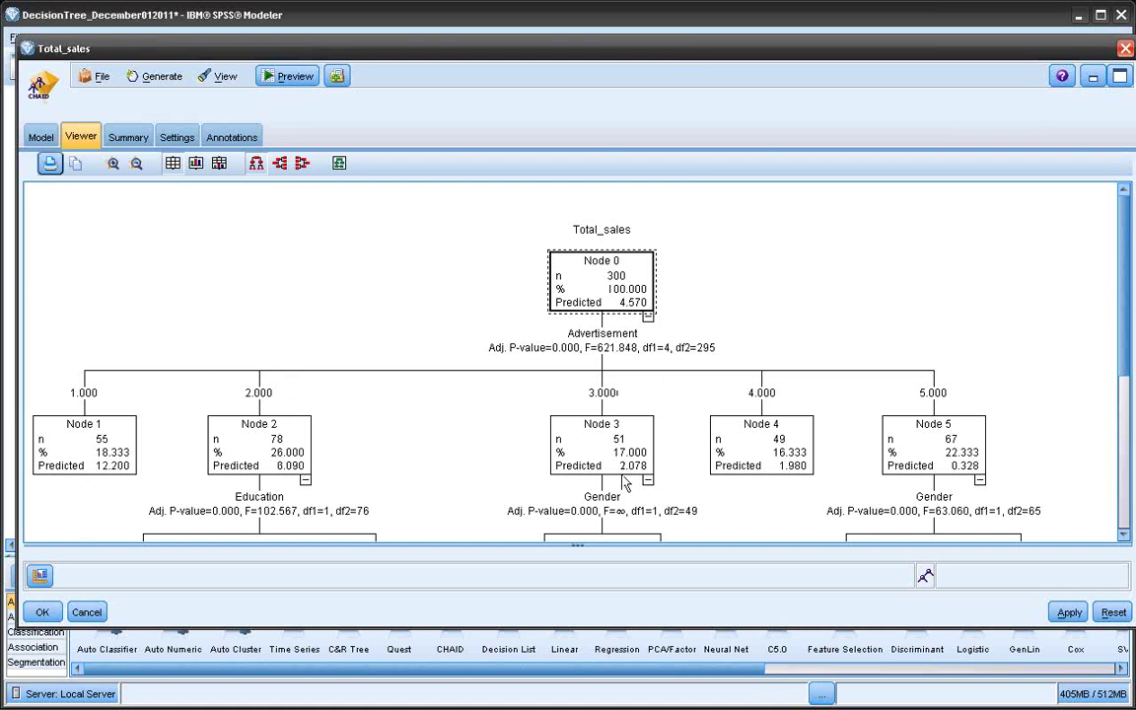
{"action": "left_click_drag", "start_coordinate": [709, 54], "coordinate": [532, 47]}
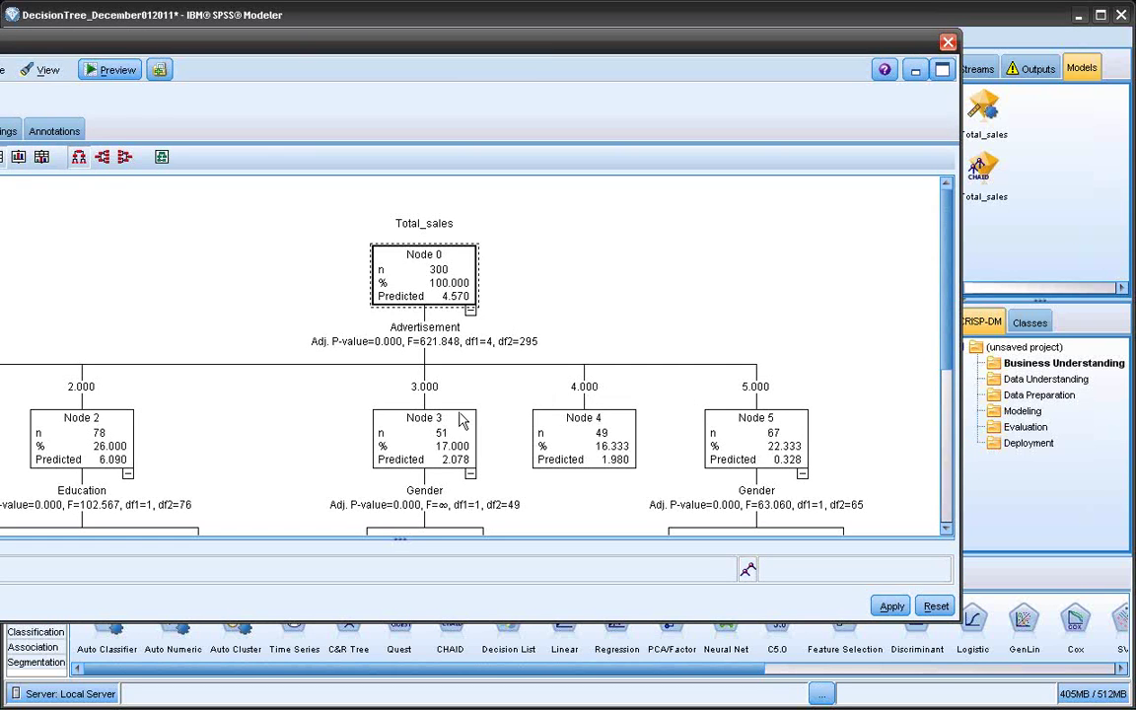
{"action": "left_click_drag", "start_coordinate": [567, 50], "coordinate": [740, 47]}
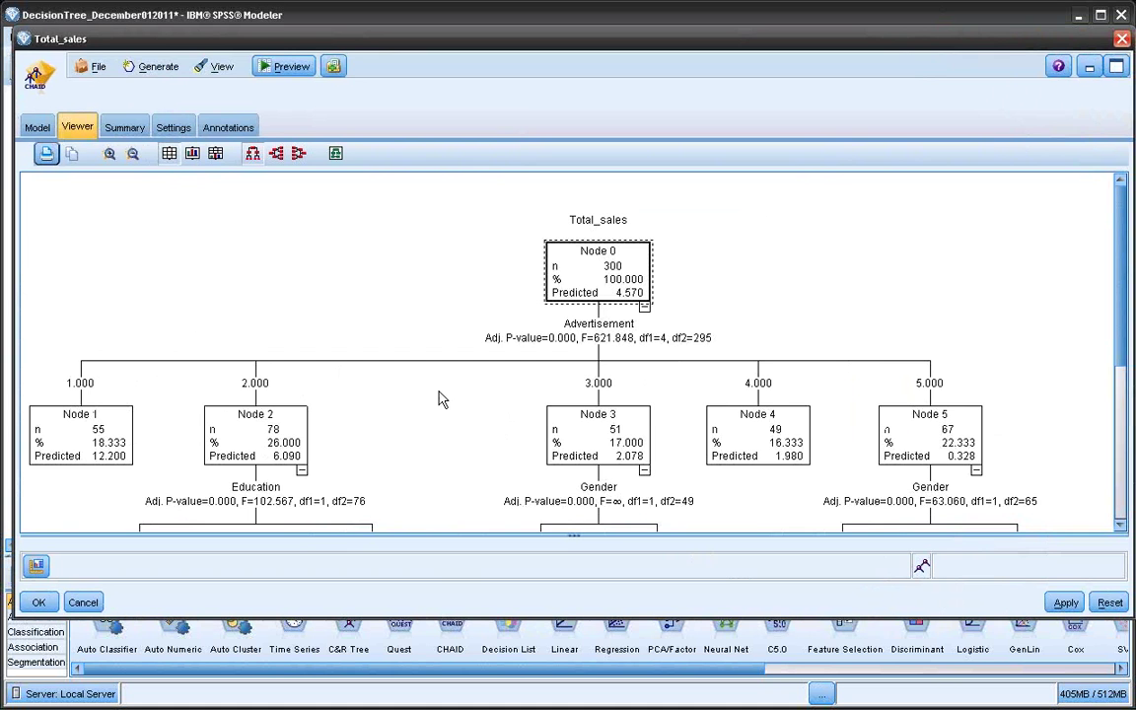
Review the tree's 300-record split on Advertisement into five nodes, then restore the window's smaller size.
{"action": "scroll", "coordinate": [441, 399], "scroll_direction": "down", "scroll_amount": 5}
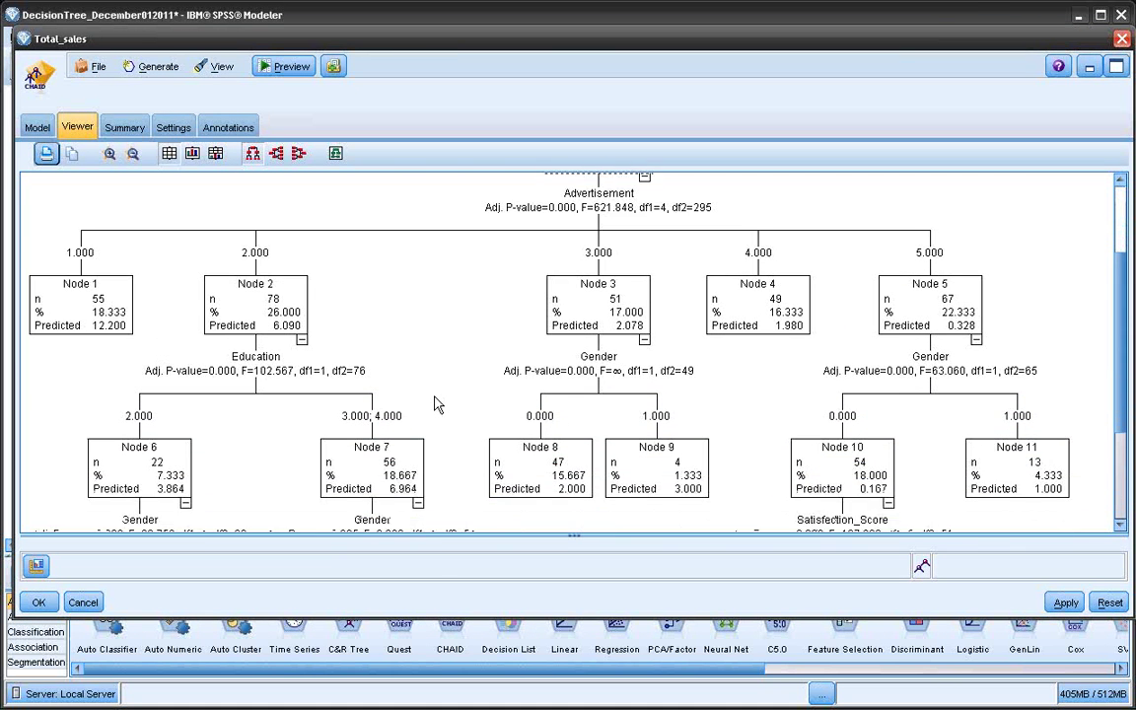
{"action": "scroll", "coordinate": [439, 404], "scroll_direction": "down", "scroll_amount": 2}
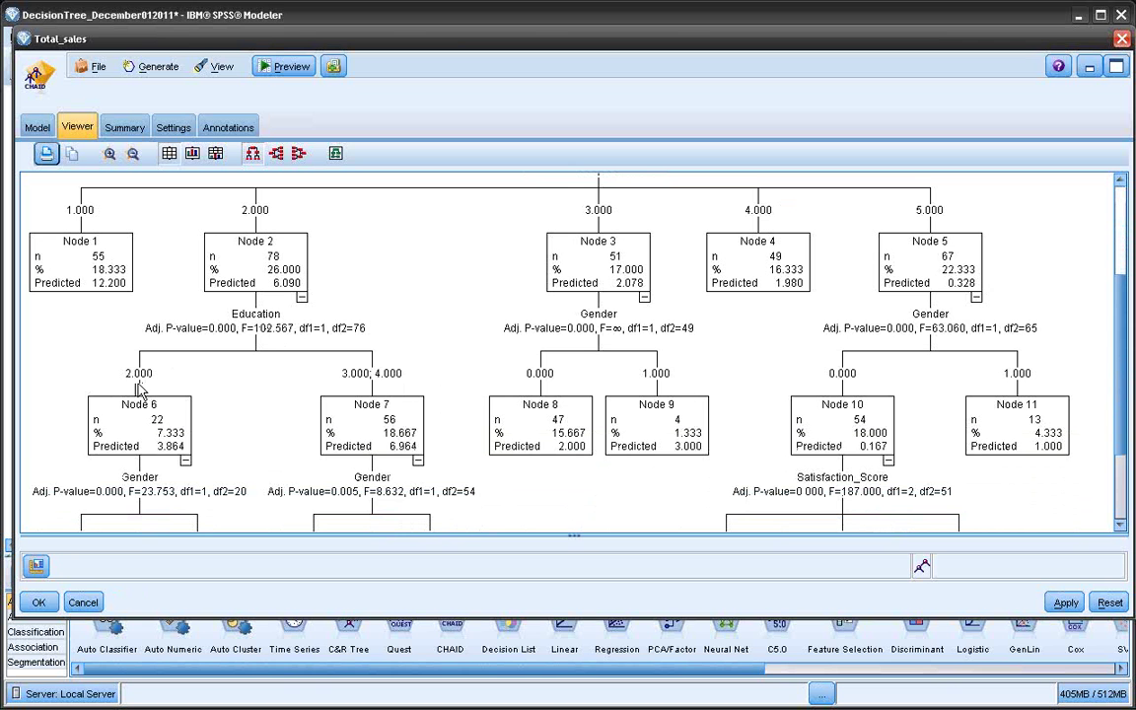
{"action": "scroll", "coordinate": [141, 392], "scroll_direction": "down", "scroll_amount": 1}
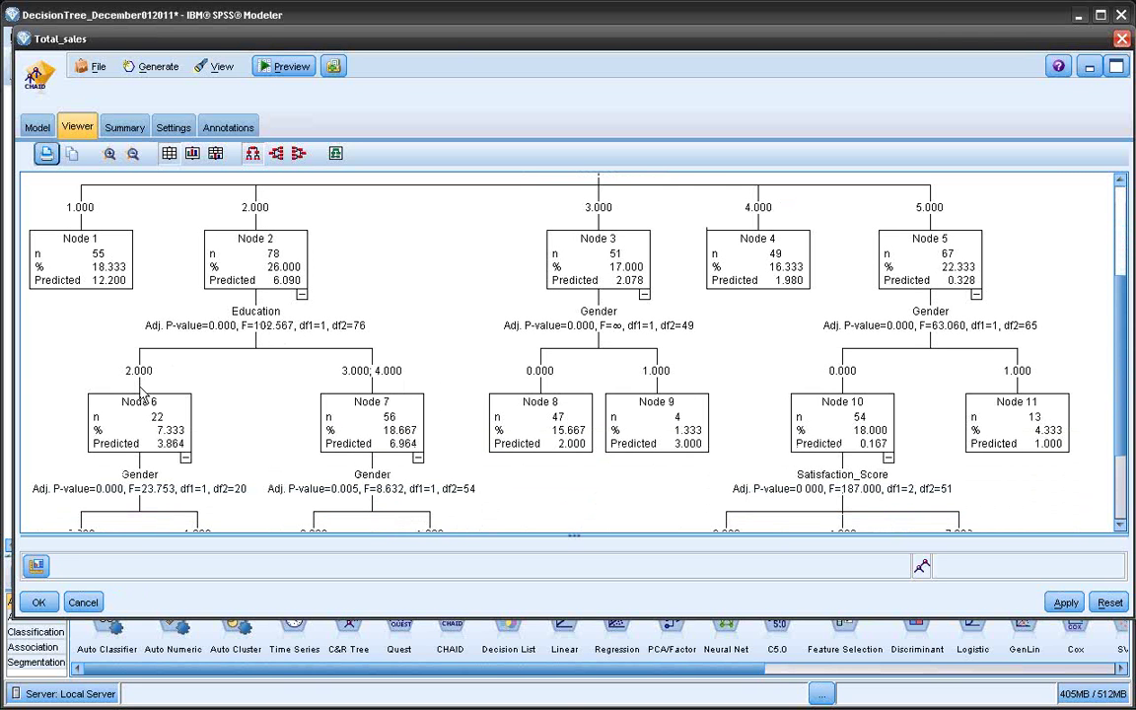
{"action": "scroll", "coordinate": [178, 434], "scroll_direction": "down", "scroll_amount": 5}
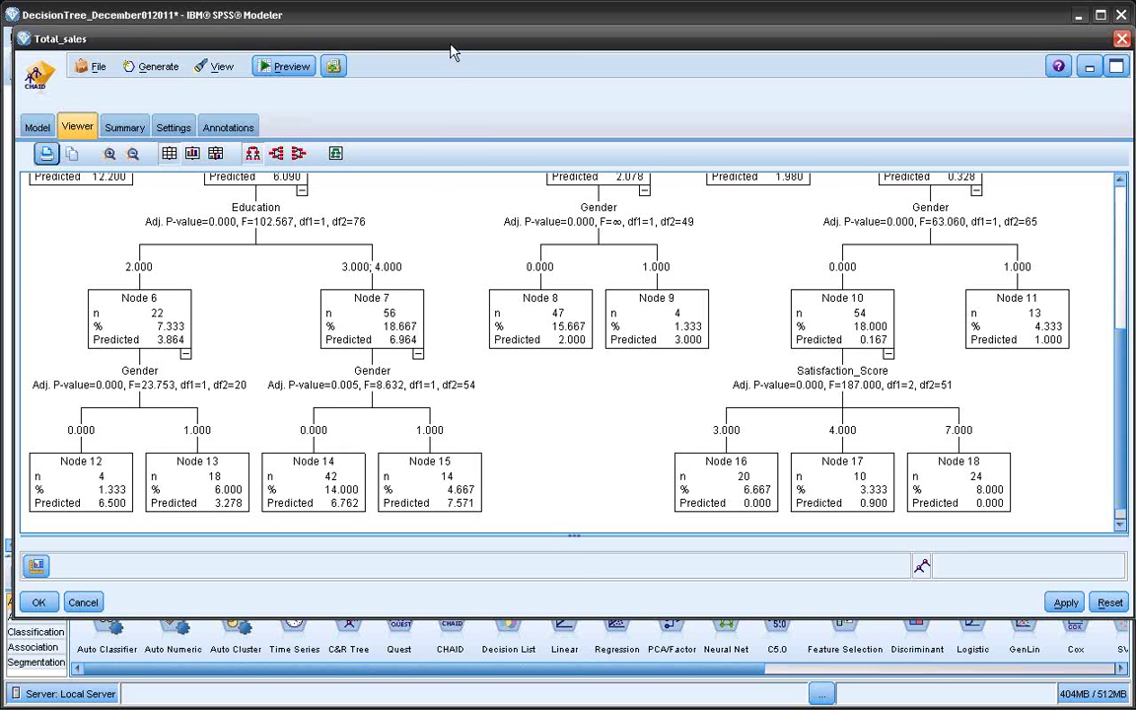
{"action": "scroll", "coordinate": [612, 467], "scroll_direction": "up", "scroll_amount": 5}
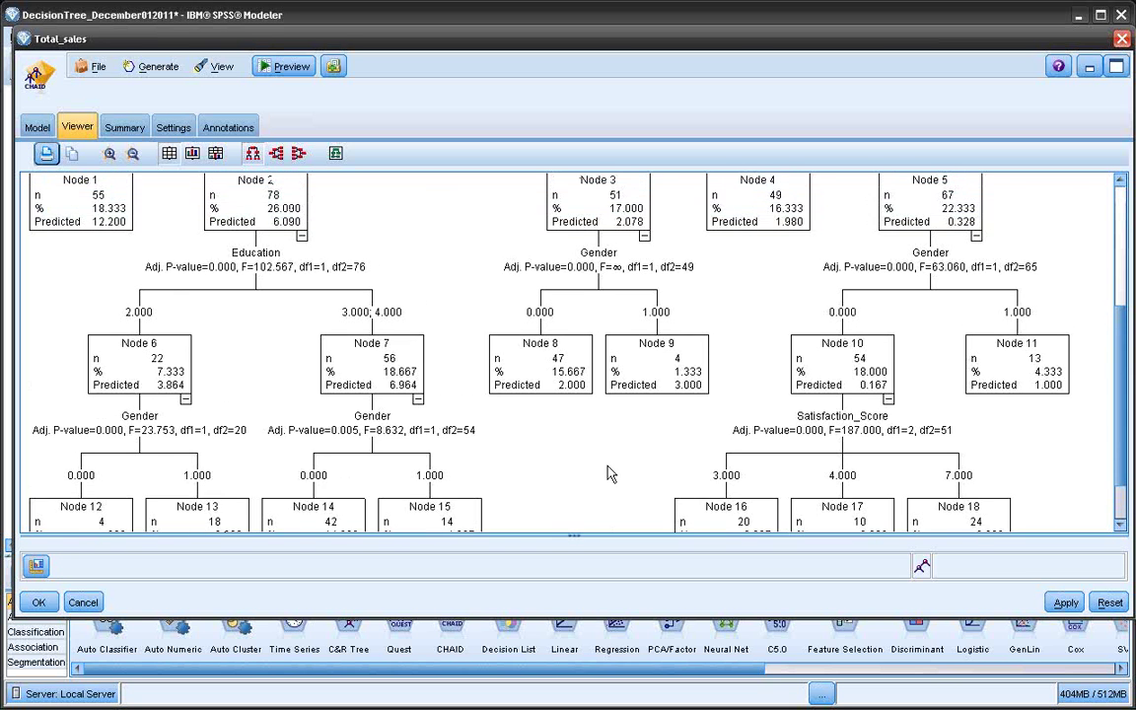
{"action": "scroll", "coordinate": [612, 451], "scroll_direction": "up", "scroll_amount": 5}
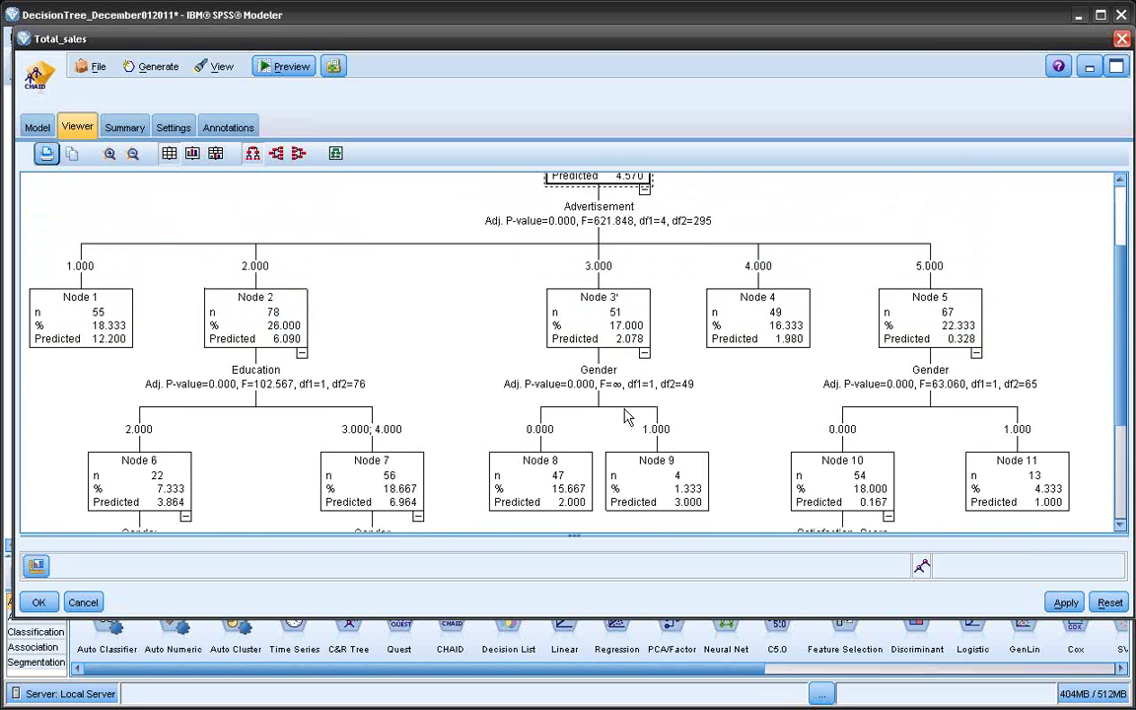
{"action": "scroll", "coordinate": [642, 345], "scroll_direction": "up", "scroll_amount": 3}
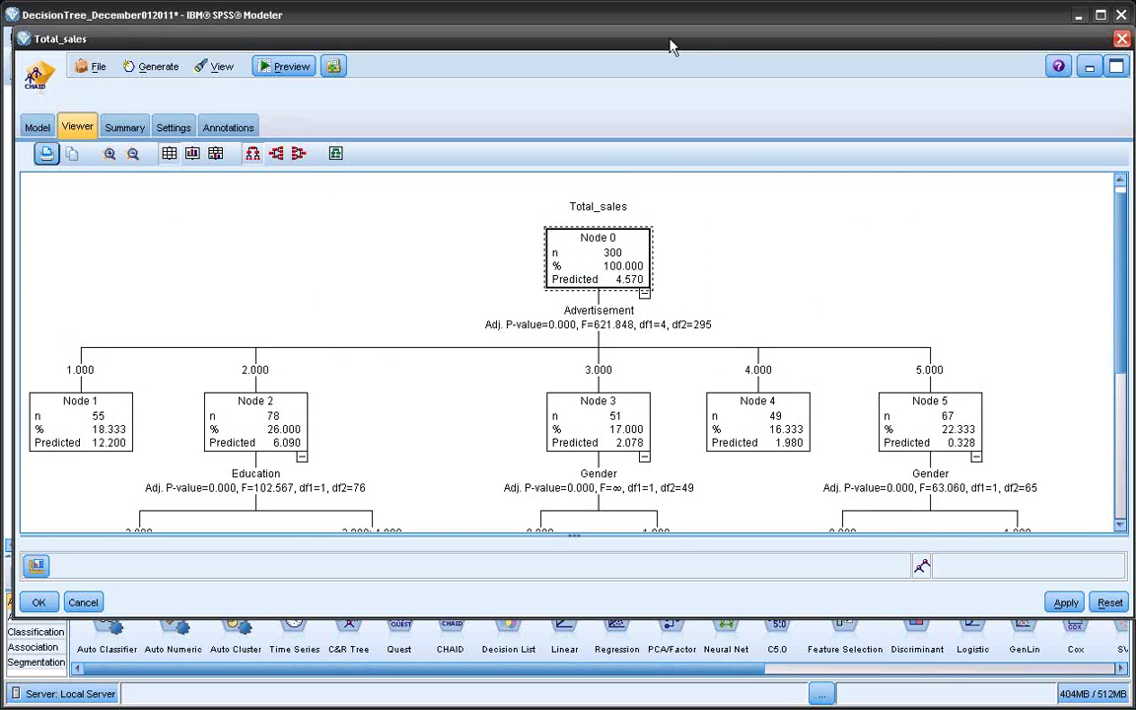
{"action": "left_click_drag", "start_coordinate": [672, 42], "coordinate": [316, 104]}
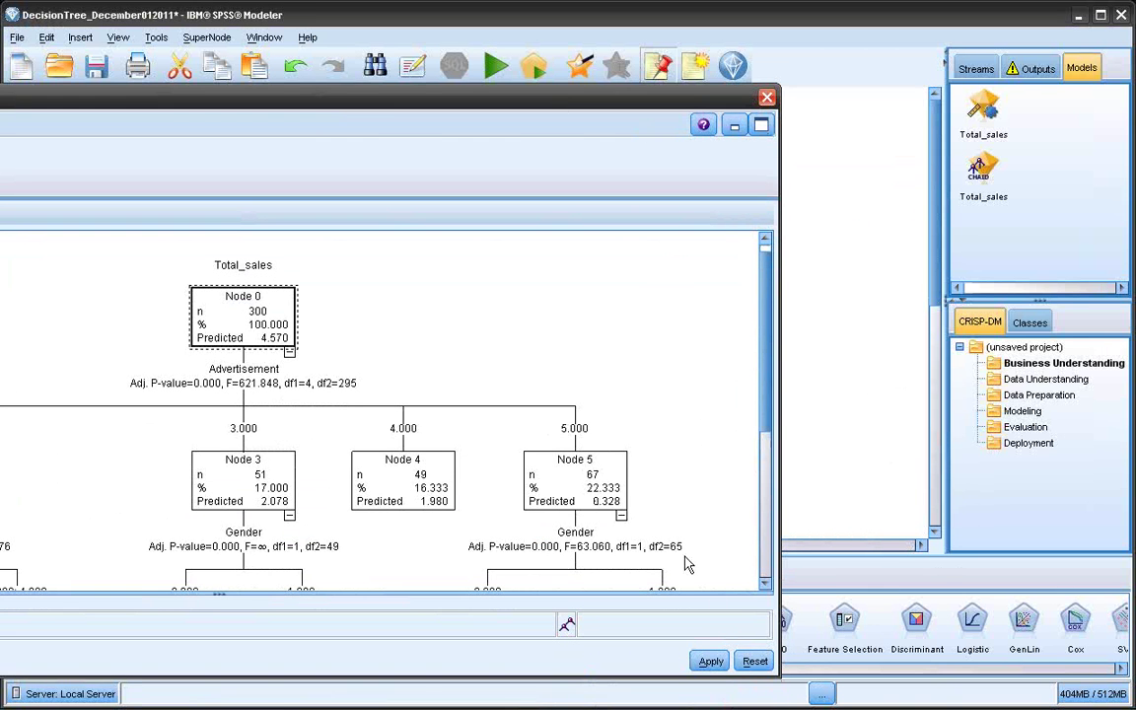
Apply the model settings and close the Total_sales decision tree window.
{"action": "left_click", "coordinate": [710, 661]}
{"action": "left_click", "coordinate": [766, 97]}
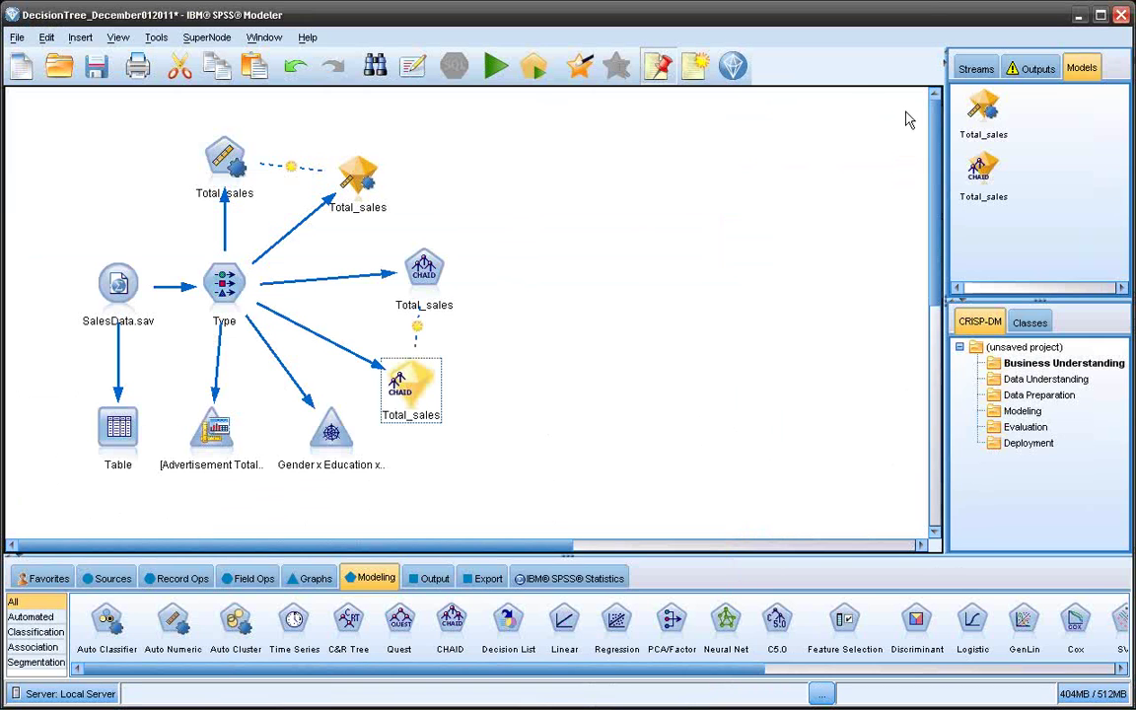